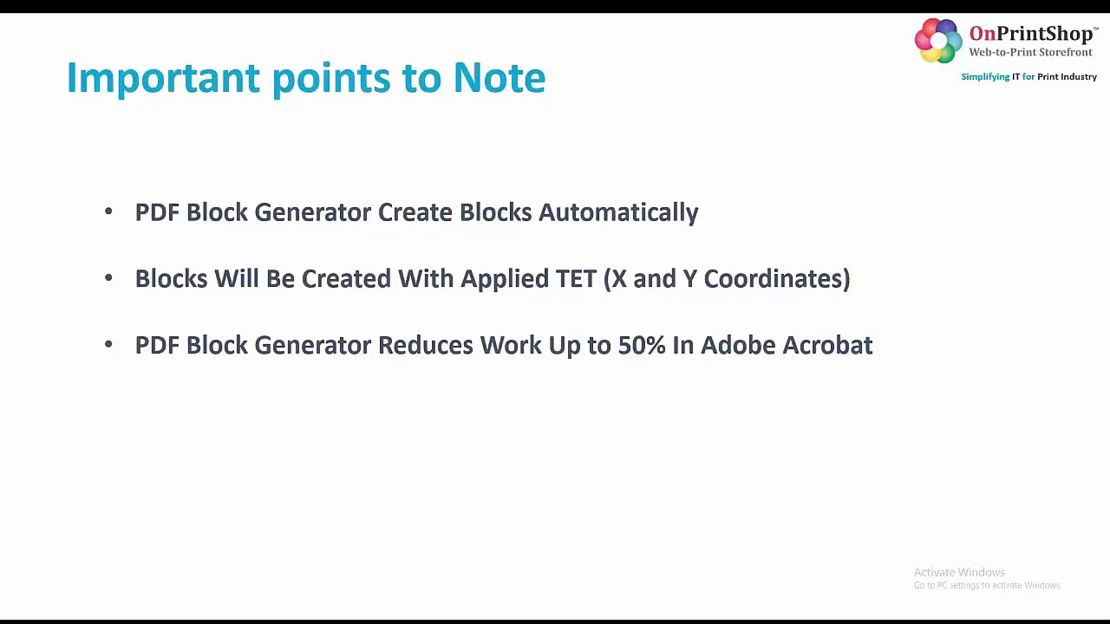
# - Present the slide of three PDF Block Generator points, including cutting Acrobat work up to 50%
pyautogui.hotkey('alt', 'Tab')
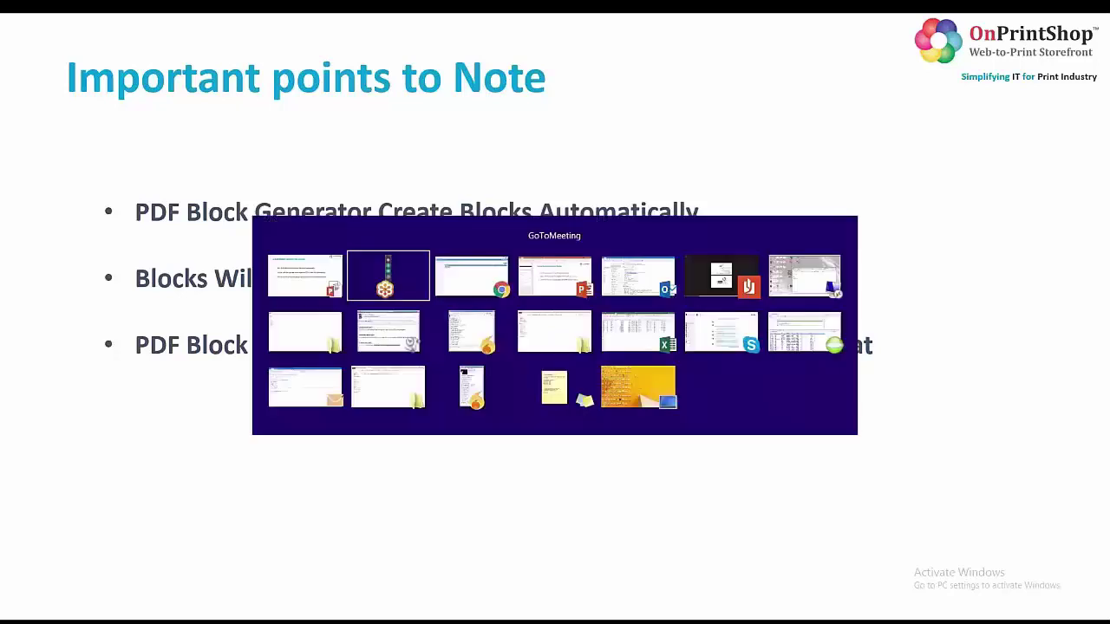
# - Glance at the business card PDF in Reader, then return to the Block PDF Generate upload field
pyautogui.hotkey('alt', 'Tab')
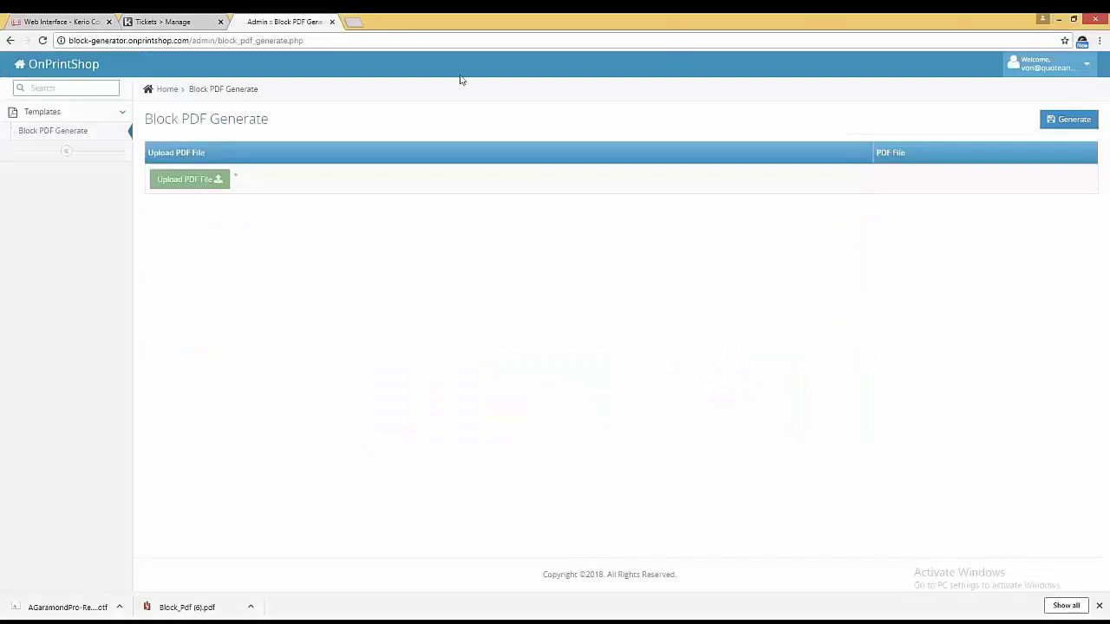
pyautogui.tripleClick(327, 41)
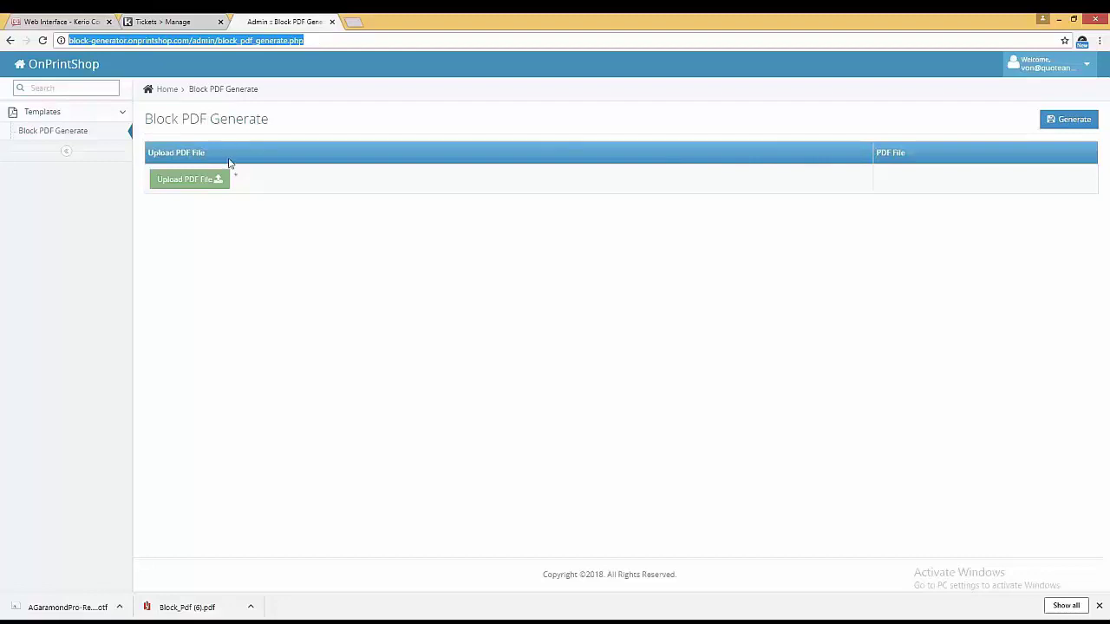
pyautogui.hotkey('alt', 'Tab')
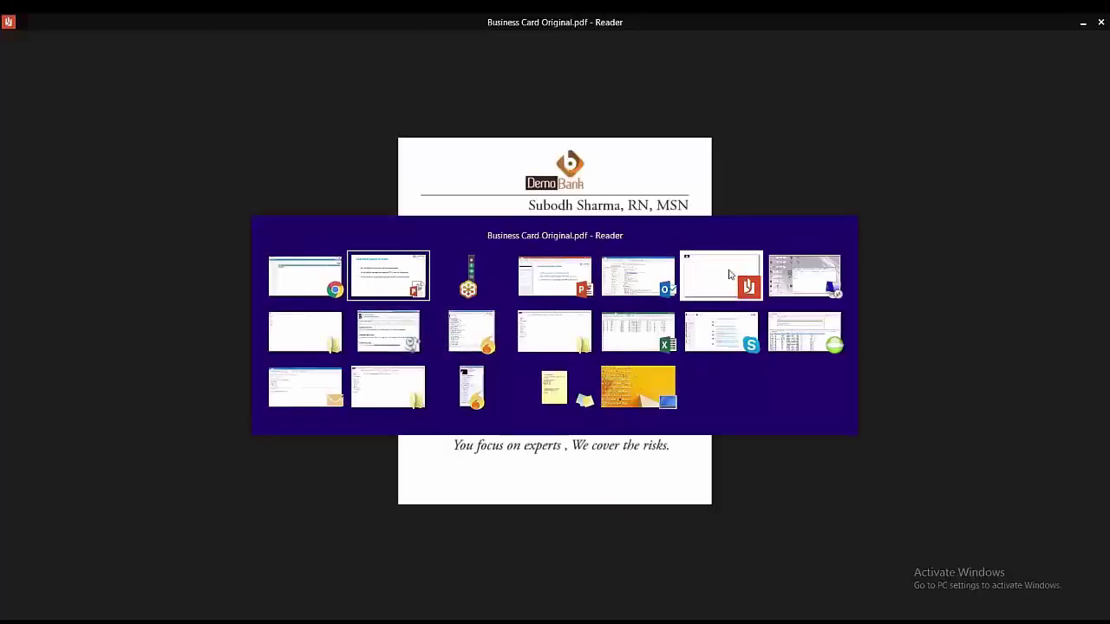
pyautogui.click(729, 274)
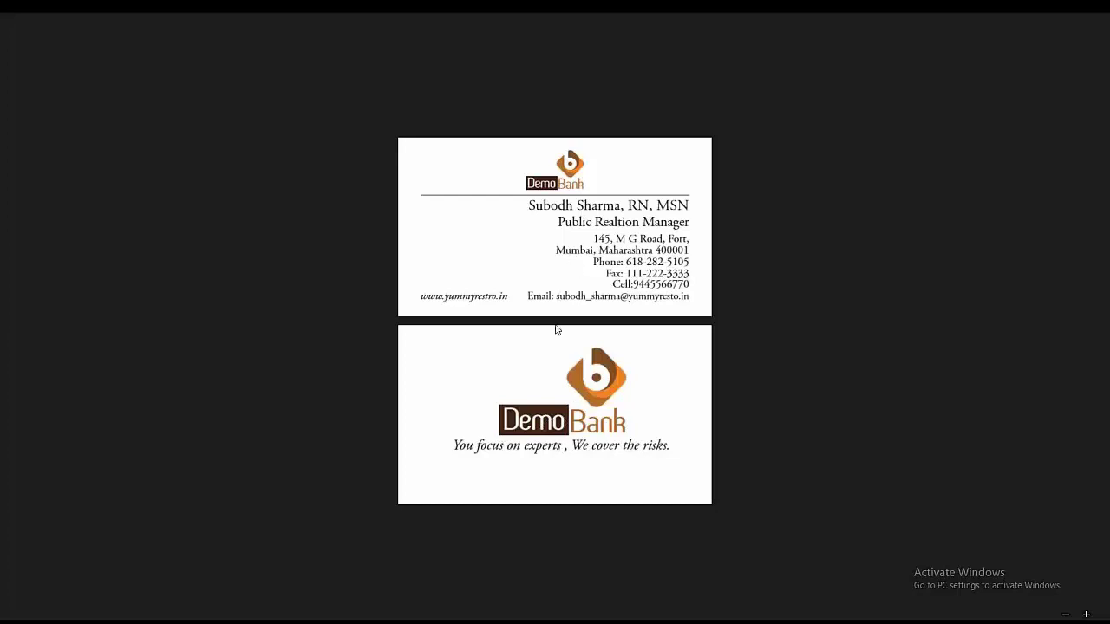
pyautogui.hotkey('alt', 'Tab')
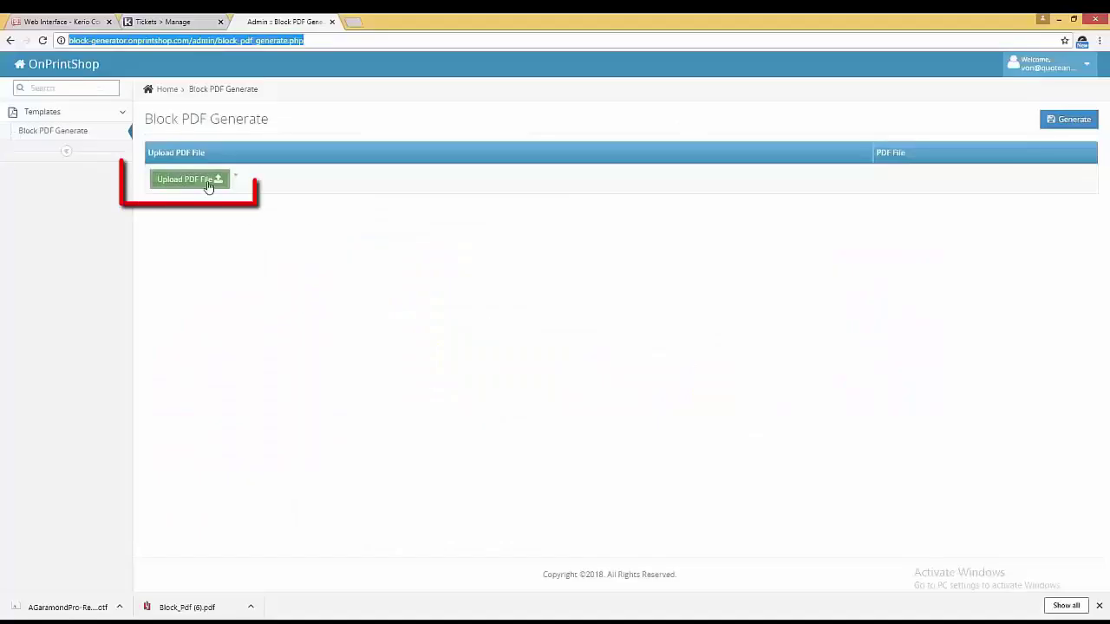
pyautogui.click(189, 178)
# - Upload Business Card Original.pdf to the Block PDF Generate page
pyautogui.click(315, 315)
pyautogui.click(416, 510)
pyautogui.write('Bu')
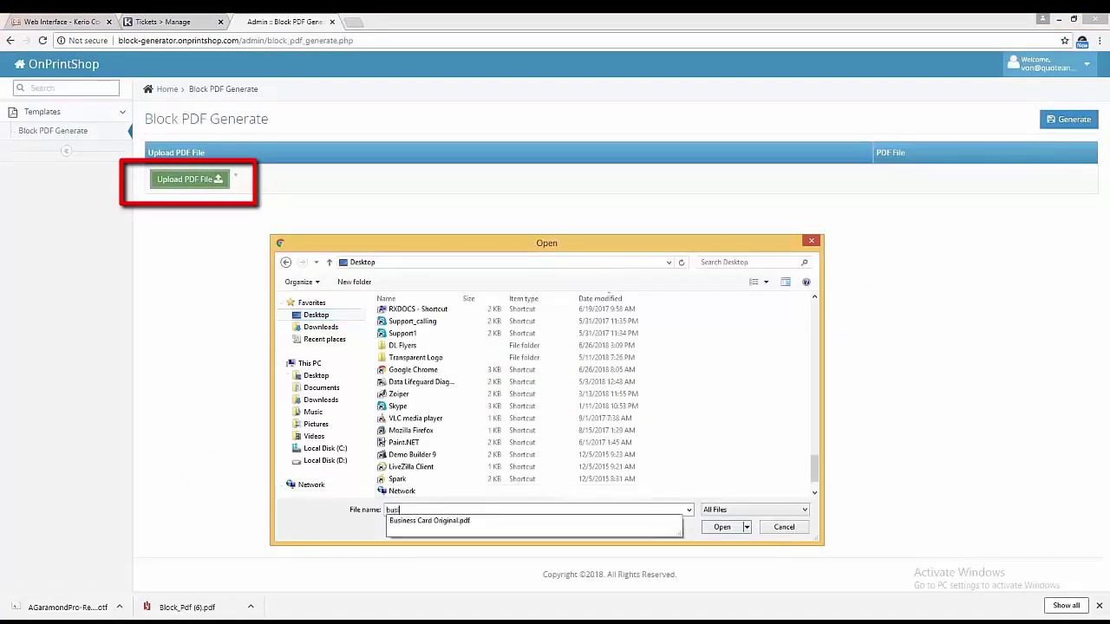
pyautogui.press('Down')
pyautogui.press('Return')
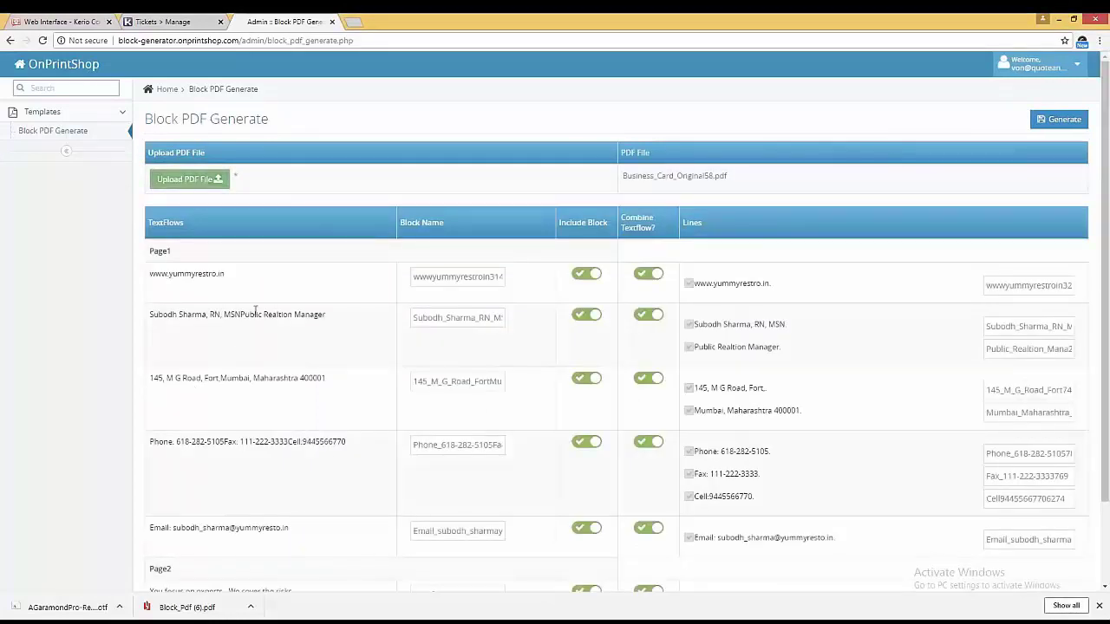
# - Compare the listed textflows and block names against the business card PDF in Reader
pyautogui.scroll(-2, 371, 386)
pyautogui.scroll(2, 364, 392)
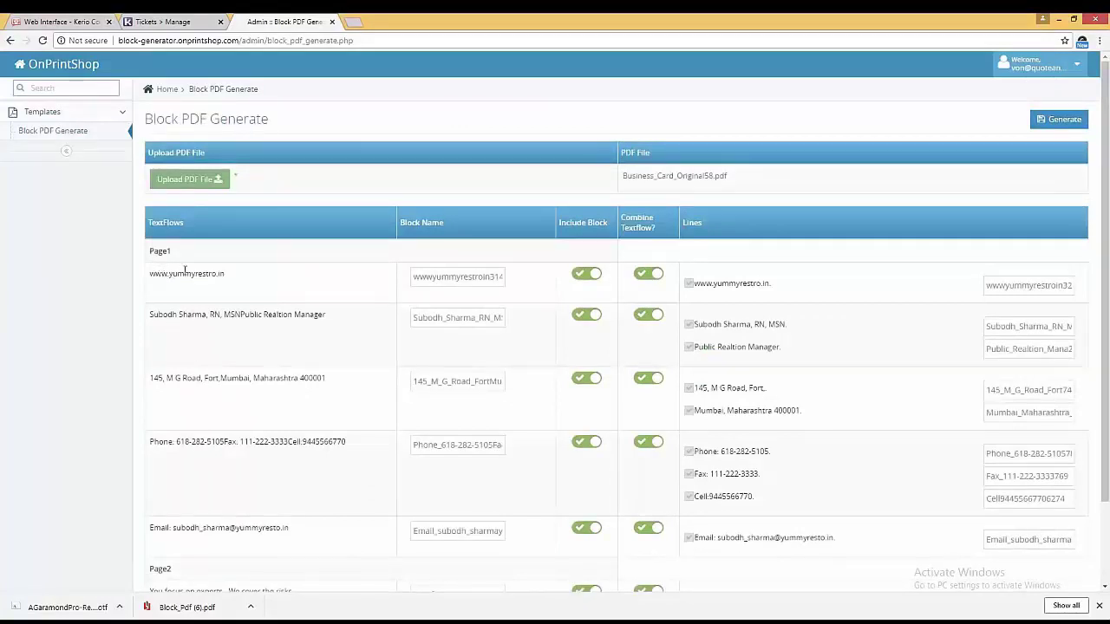
pyautogui.hotkey('alt', 'Tab')
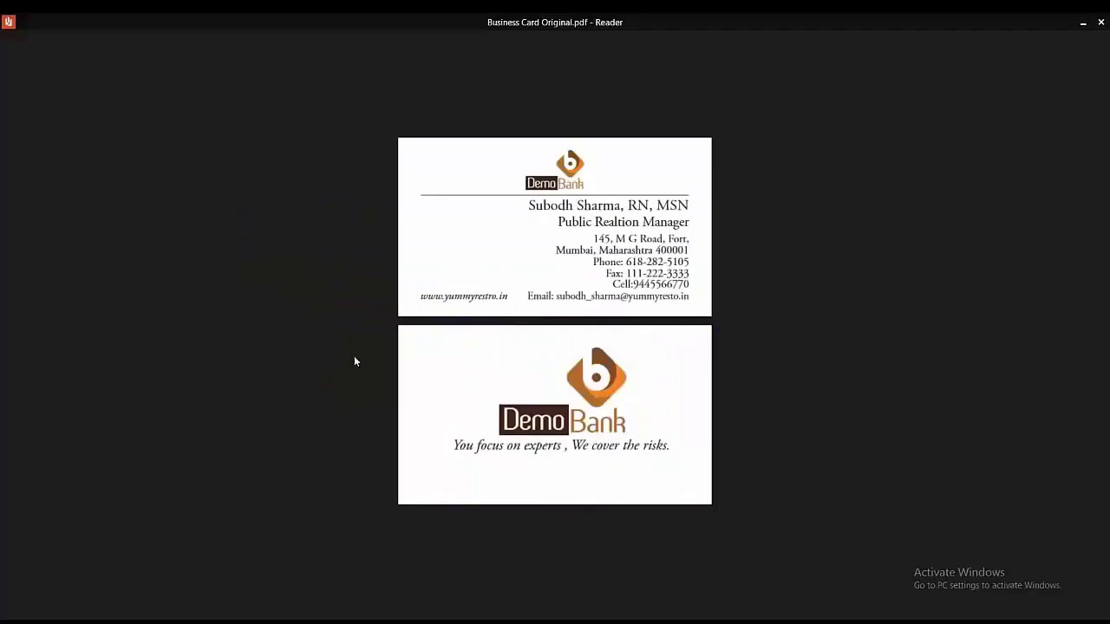
pyautogui.moveTo(482, 299)
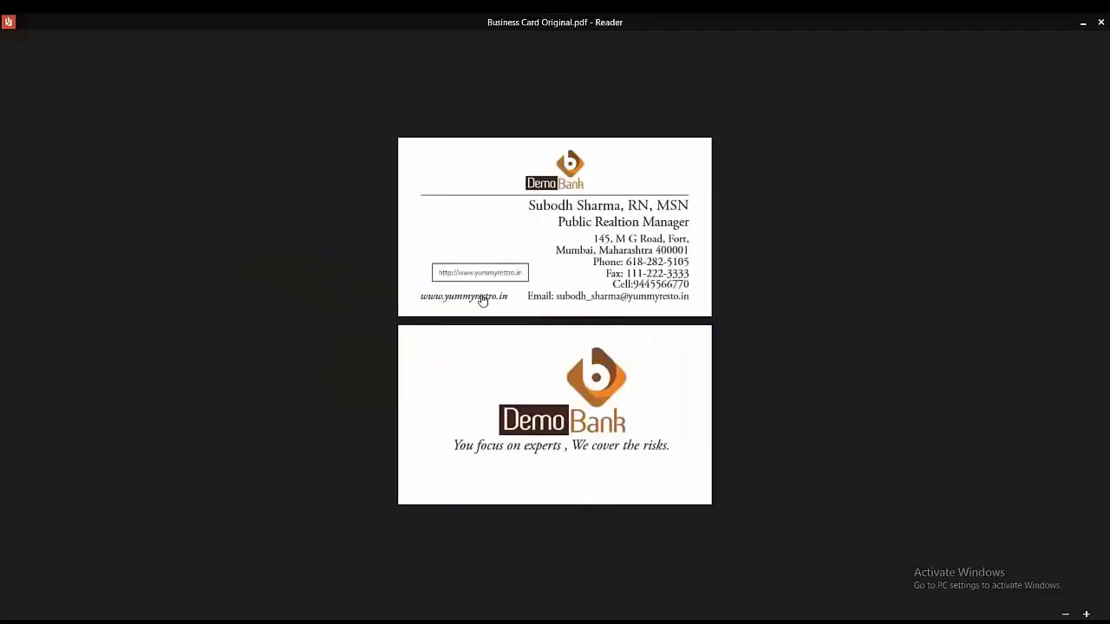
pyautogui.hotkey('alt', 'Tab')
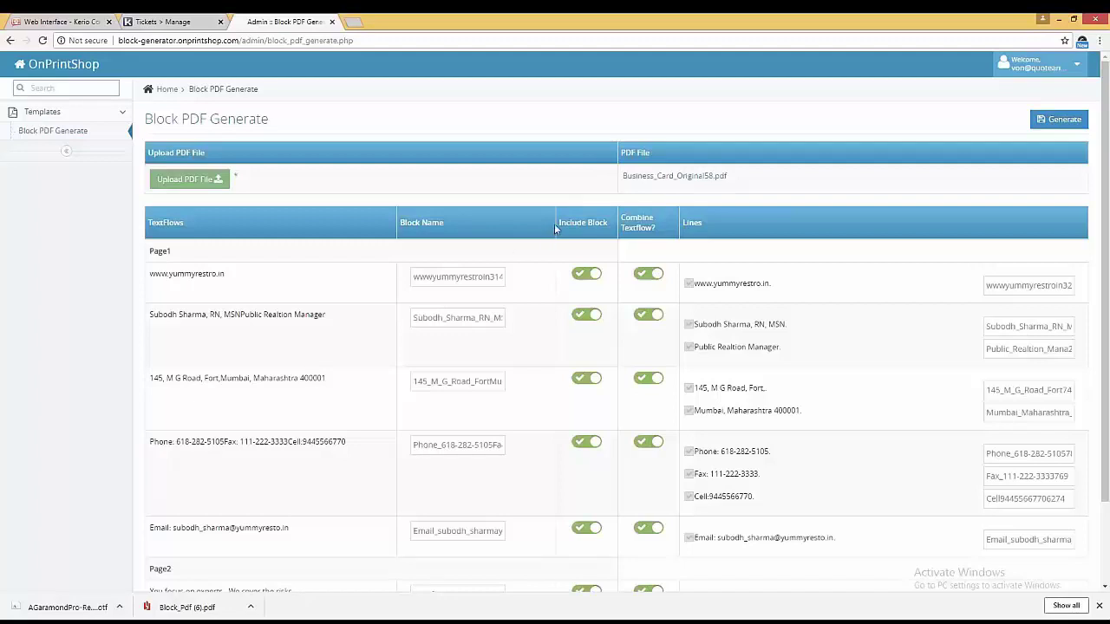
pyautogui.tripleClick(582, 222)
pyautogui.click(597, 276)
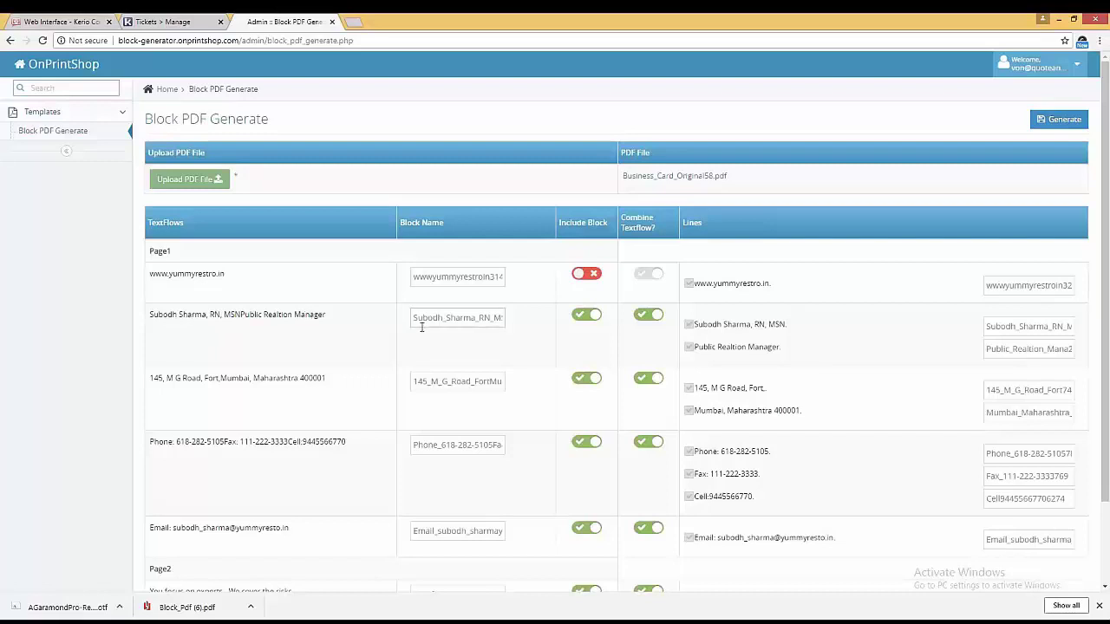
pyautogui.doubleClick(451, 318)
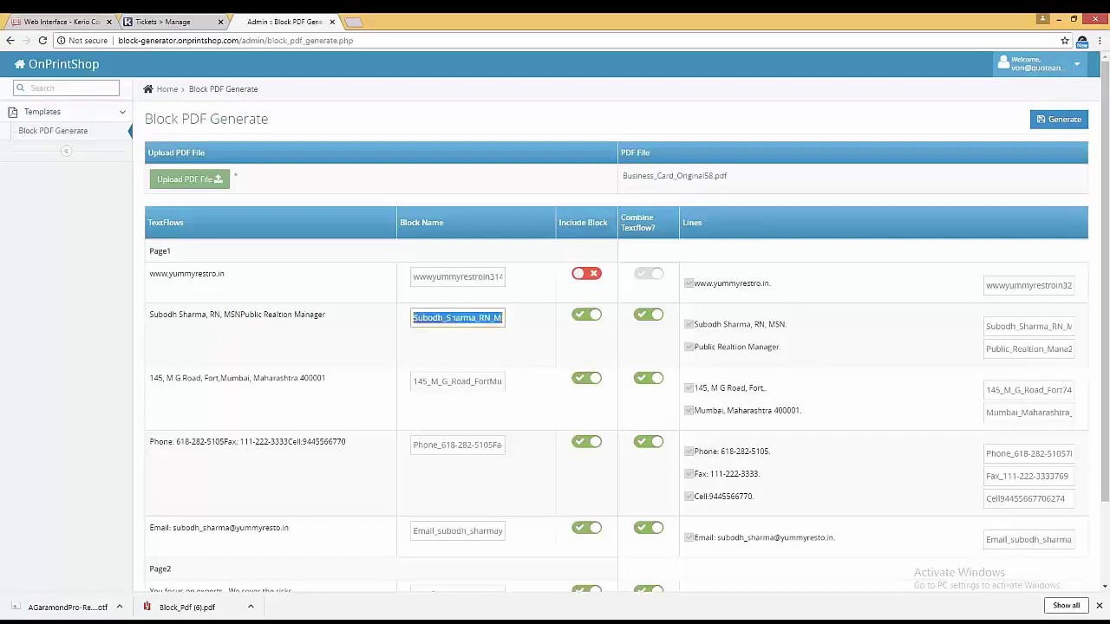
pyautogui.write('Name')
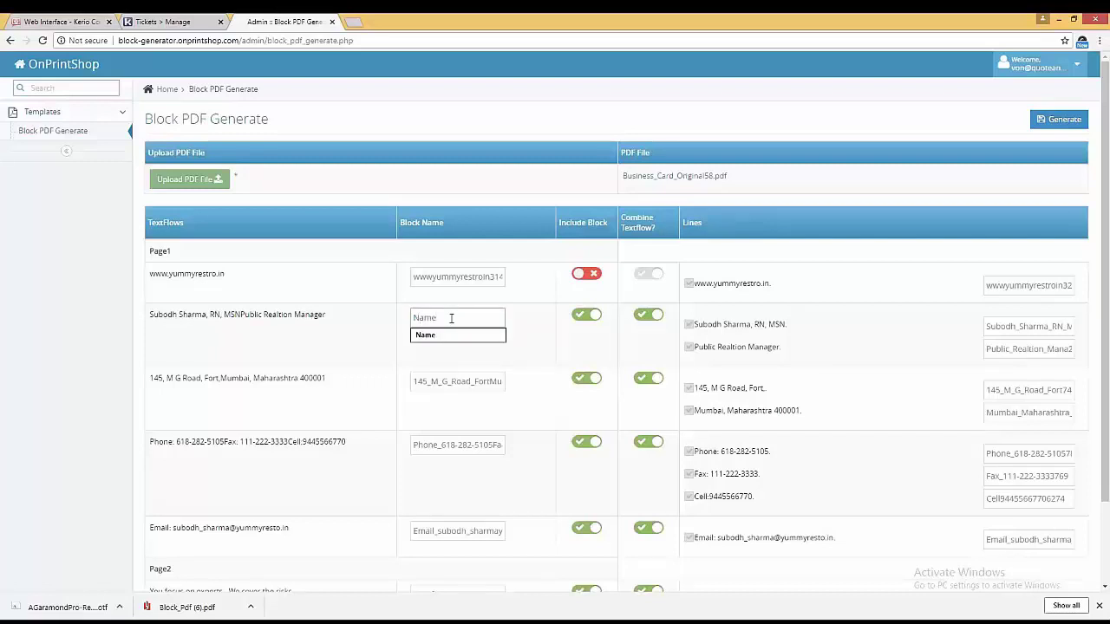
pyautogui.click(615, 332)
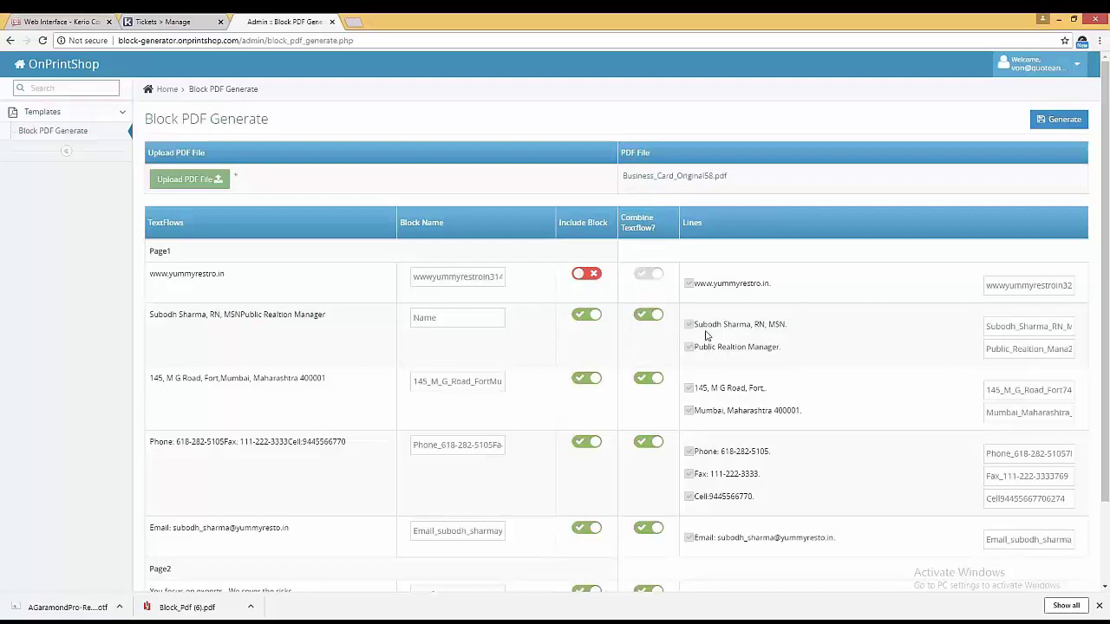
# - Turn off Combine Textflow for the name row and the Phone/Fax/Cell row, down to Page2
pyautogui.click(655, 316)
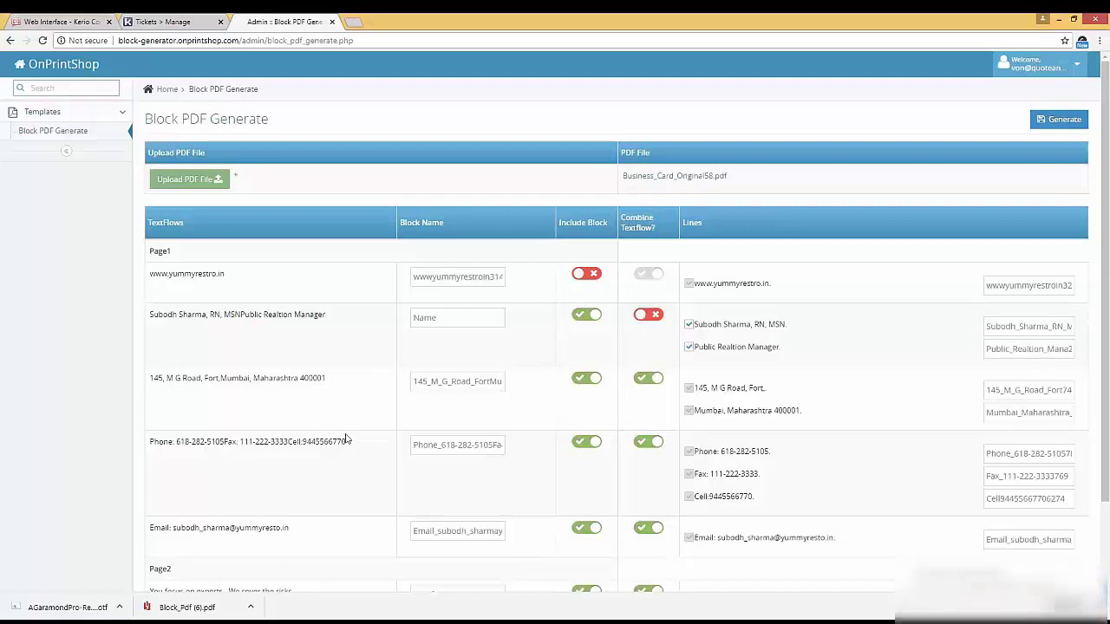
pyautogui.click(661, 447)
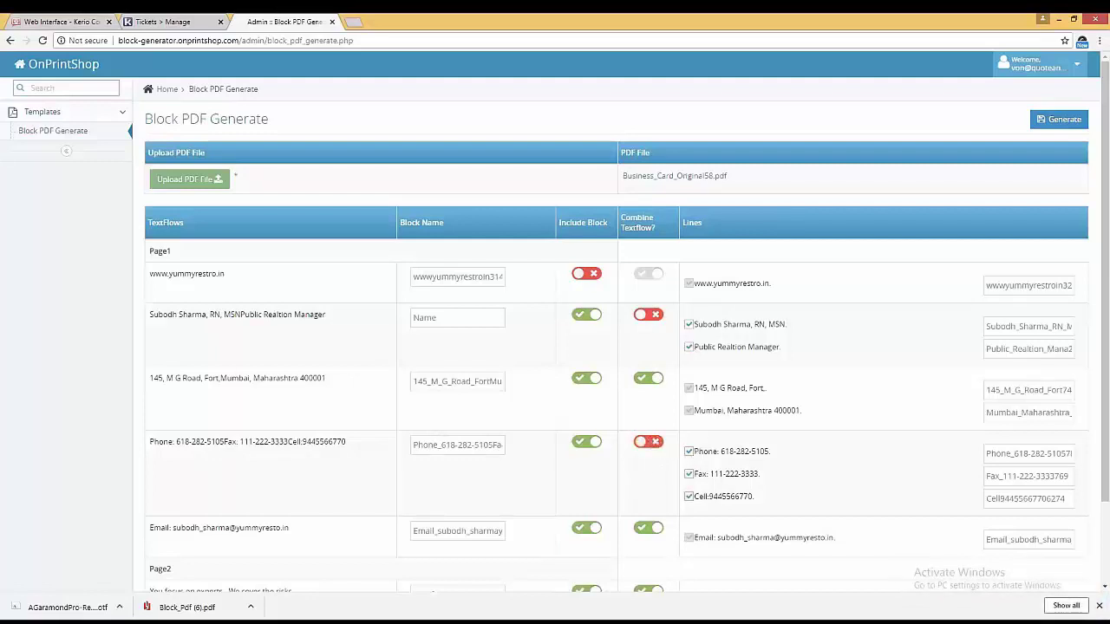
pyautogui.scroll(-2, 647, 434)
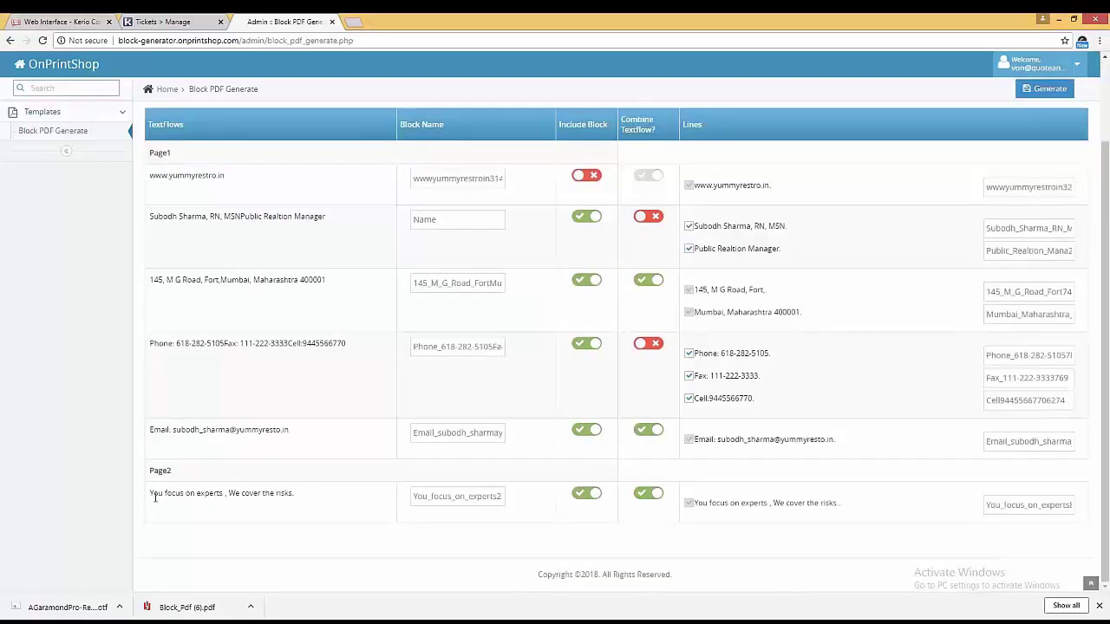
pyautogui.moveTo(153, 494); pyautogui.dragTo(295, 495)
# - Exclude the Page2 slogan row from blocks and generate Block_Pdf (7).pdf
pyautogui.hotkey('alt', 'Tab')
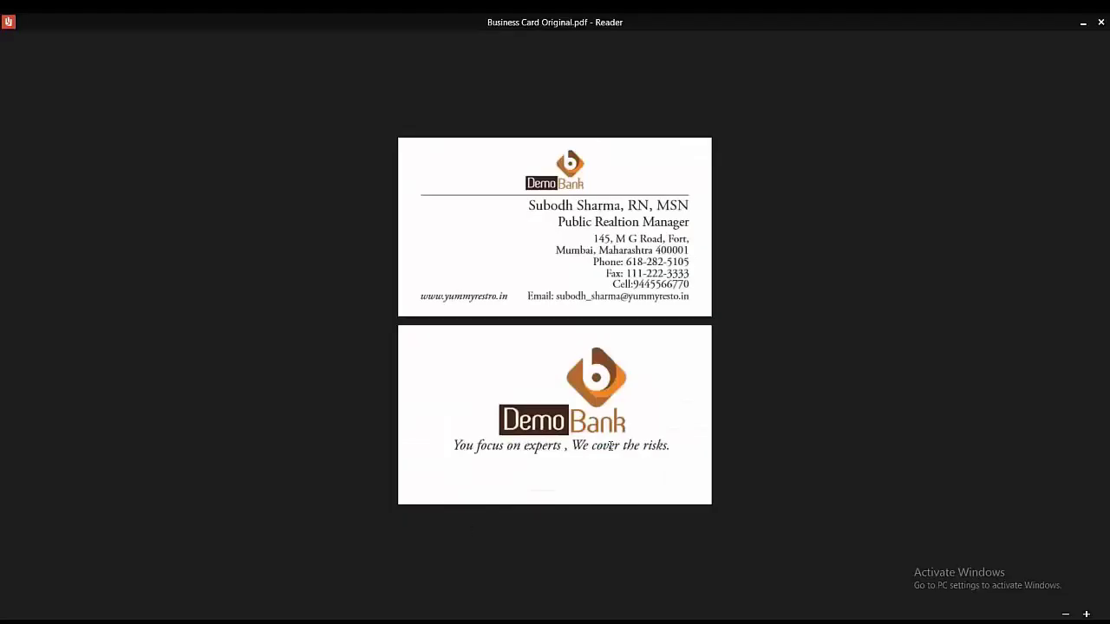
pyautogui.hotkey('alt', 'Tab')
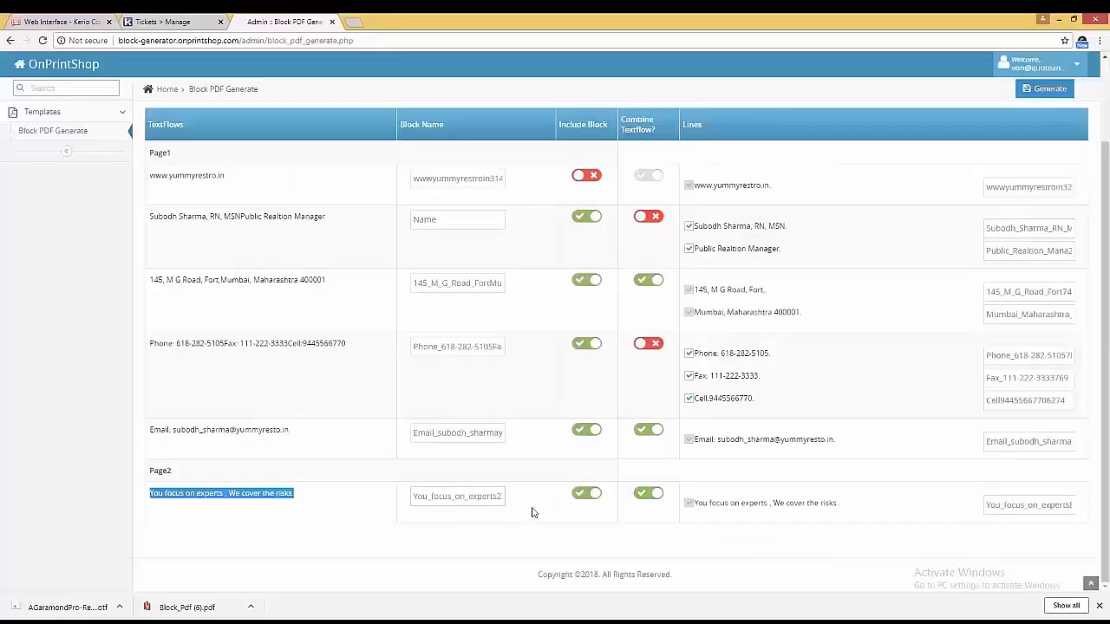
pyautogui.click(590, 493)
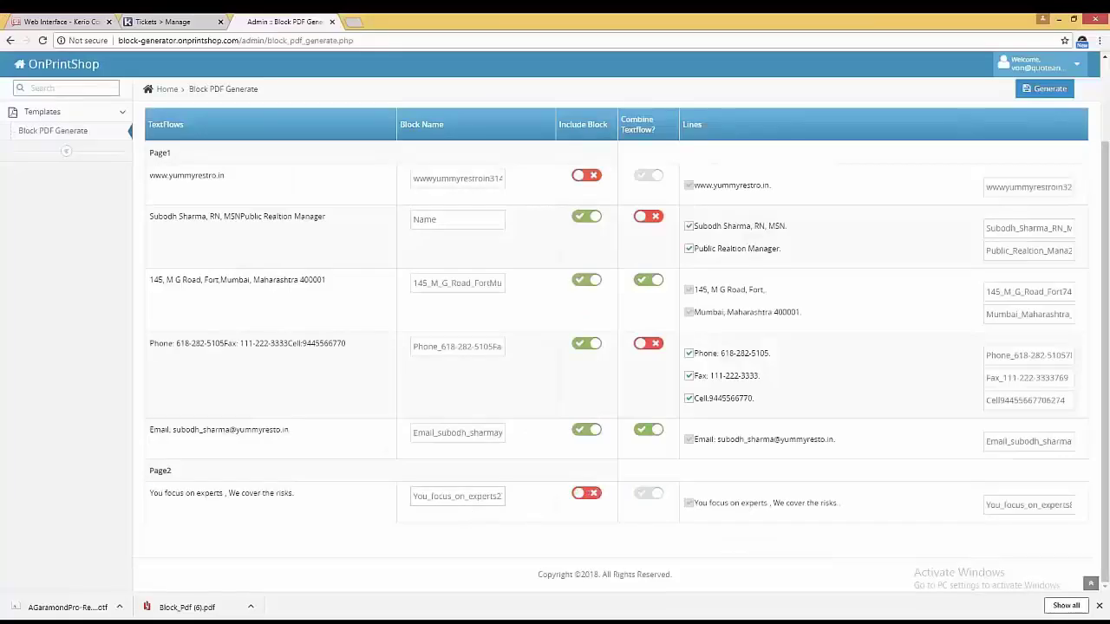
pyautogui.hotkey('alt', 'Tab')
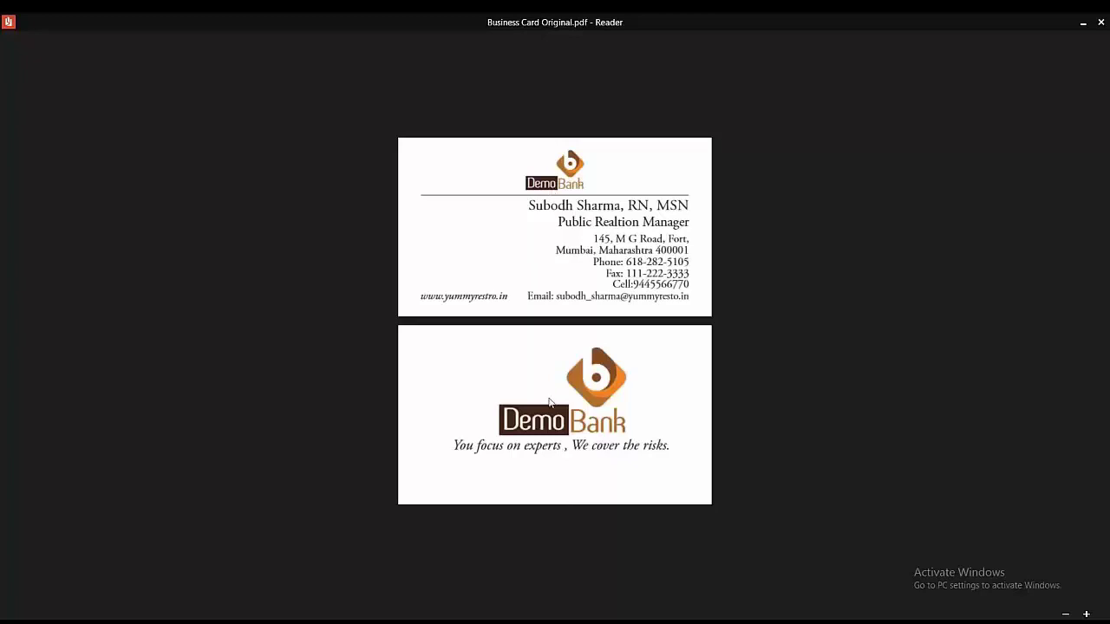
pyautogui.hotkey('alt', 'Tab')
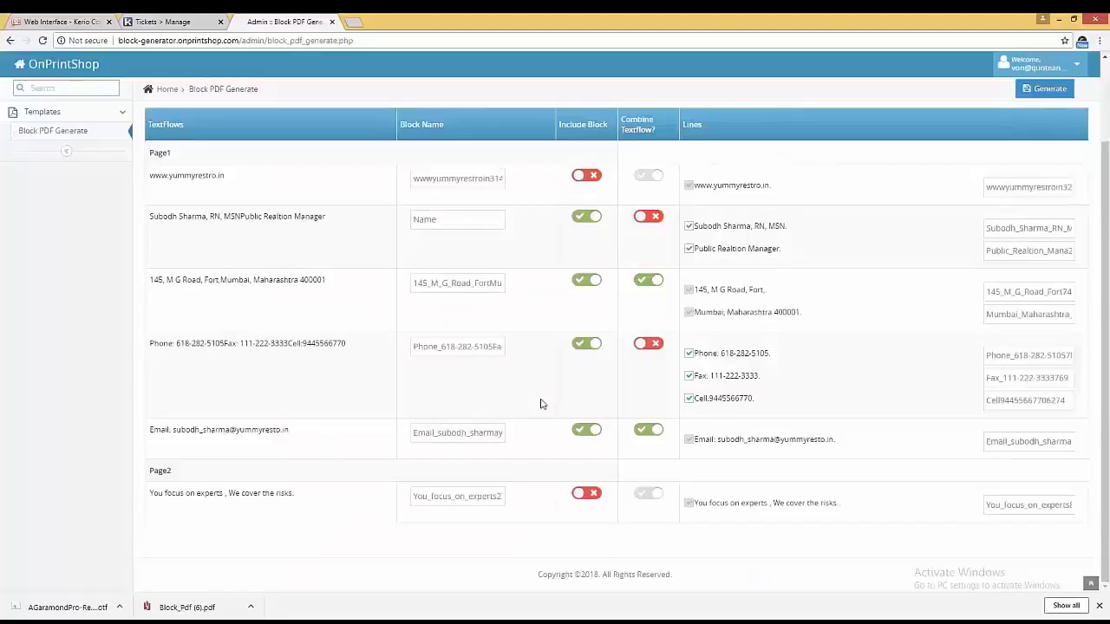
pyautogui.click(1035, 93)
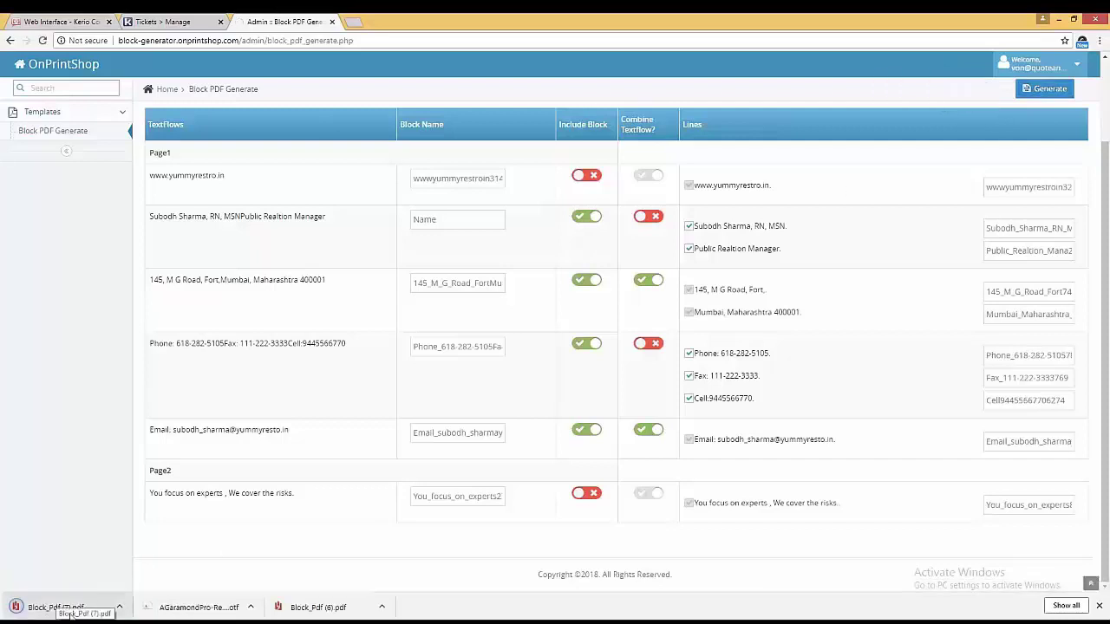
# - Copy the downloaded Block_Pdf (7).pdf into the remote desktop's Video folder
pyautogui.click(119, 607)
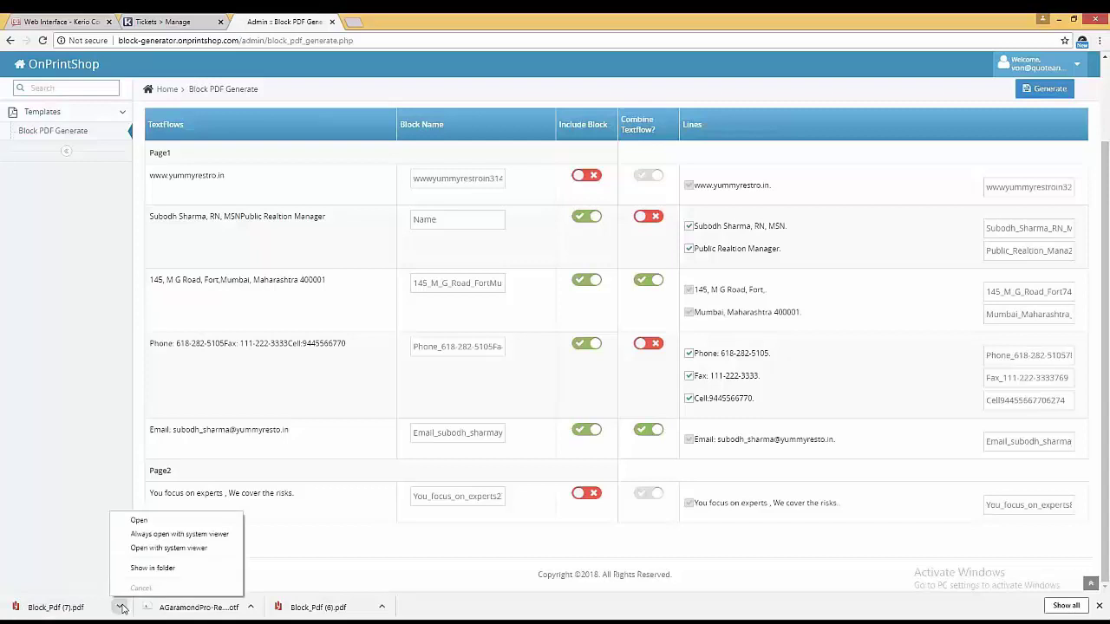
pyautogui.click(153, 568)
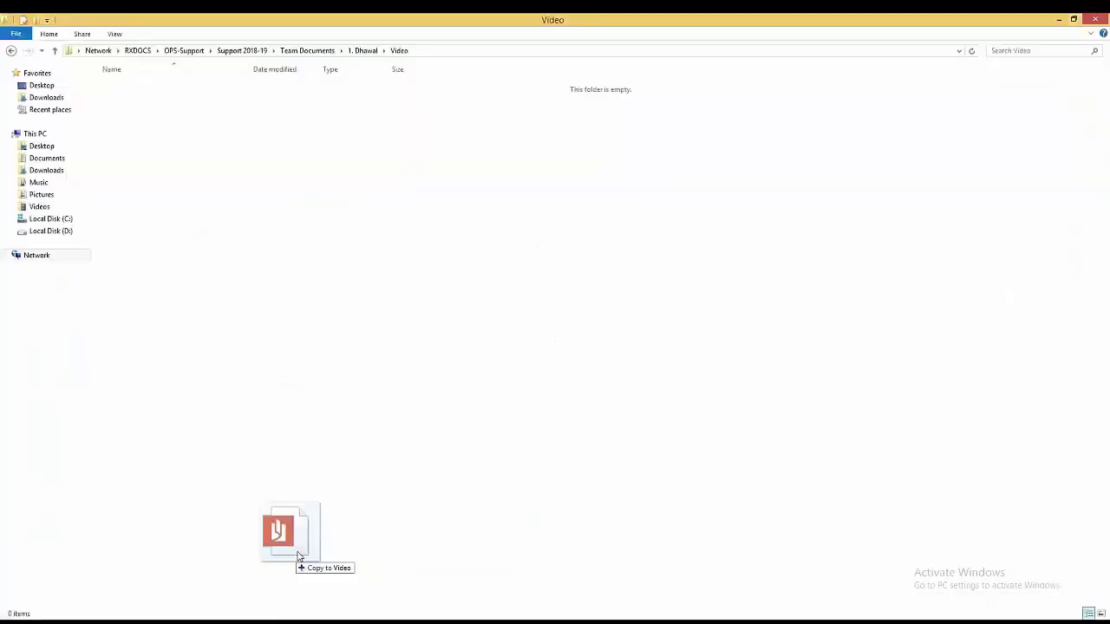
pyautogui.moveTo(298, 556); pyautogui.dragTo(347, 327)
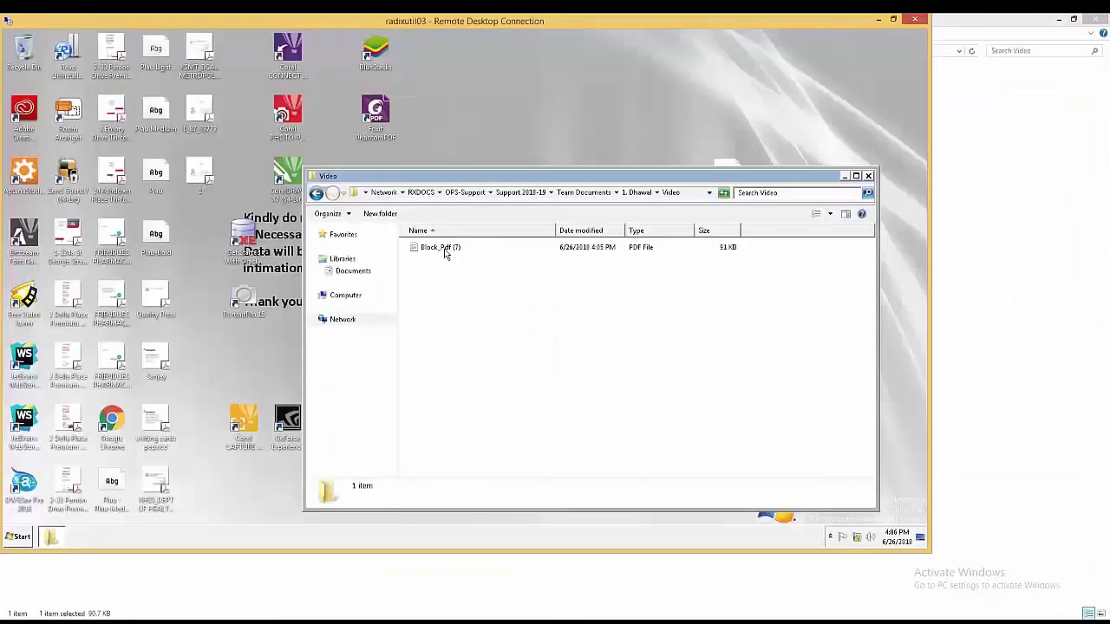
pyautogui.click(445, 251)
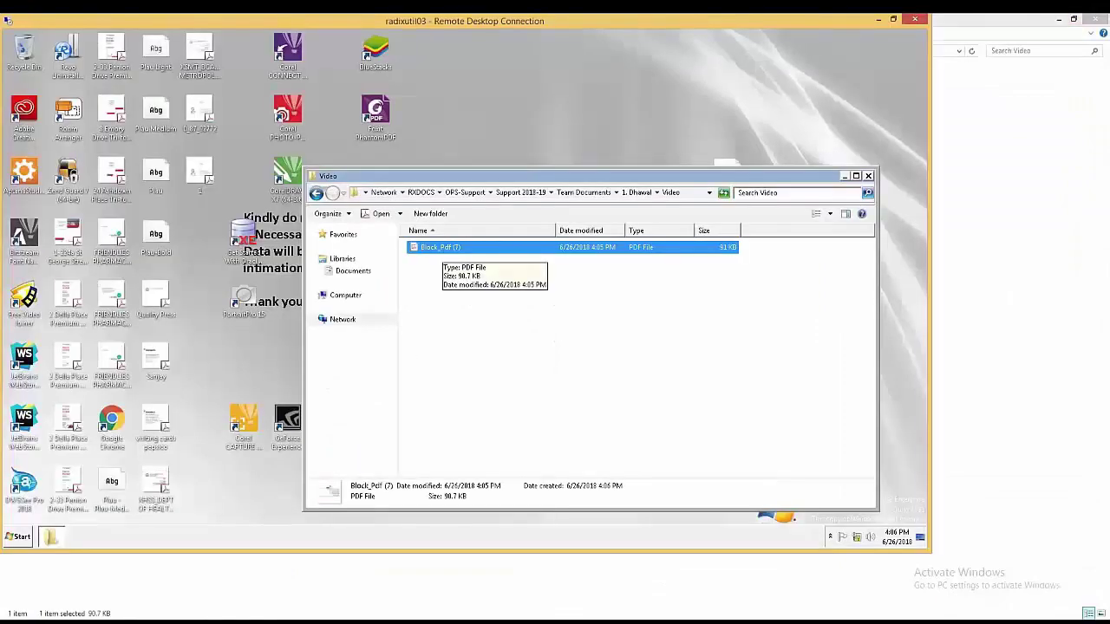
# - Open Block_Pdf (7).pdf in Acrobat and turn on the PDFlib block tool to show blocks
pyautogui.doubleClick(438, 249)
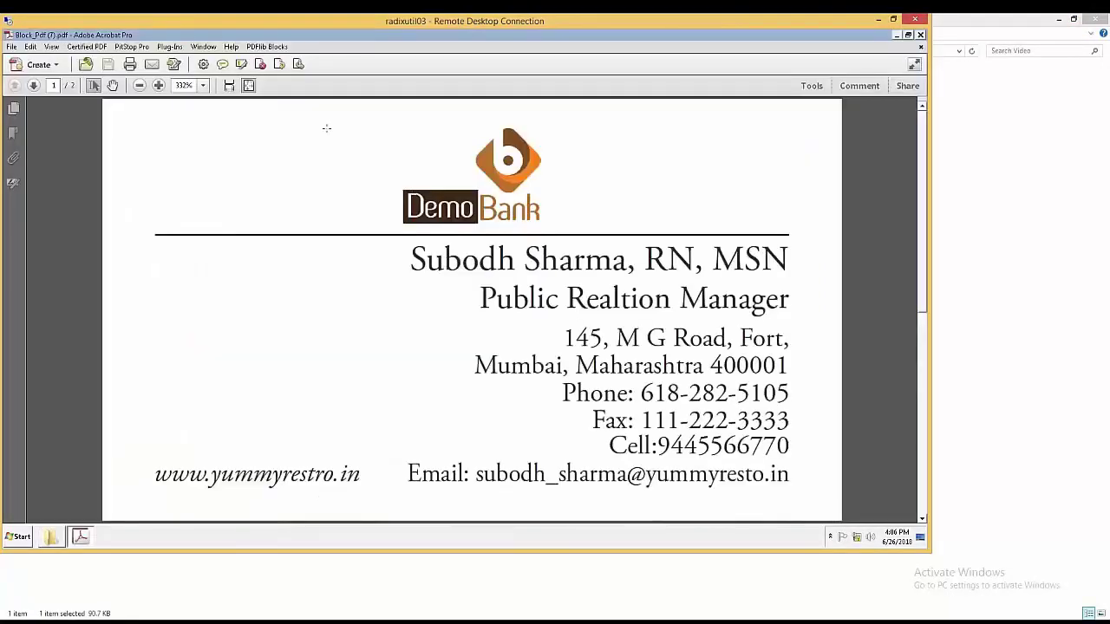
pyautogui.click(258, 48)
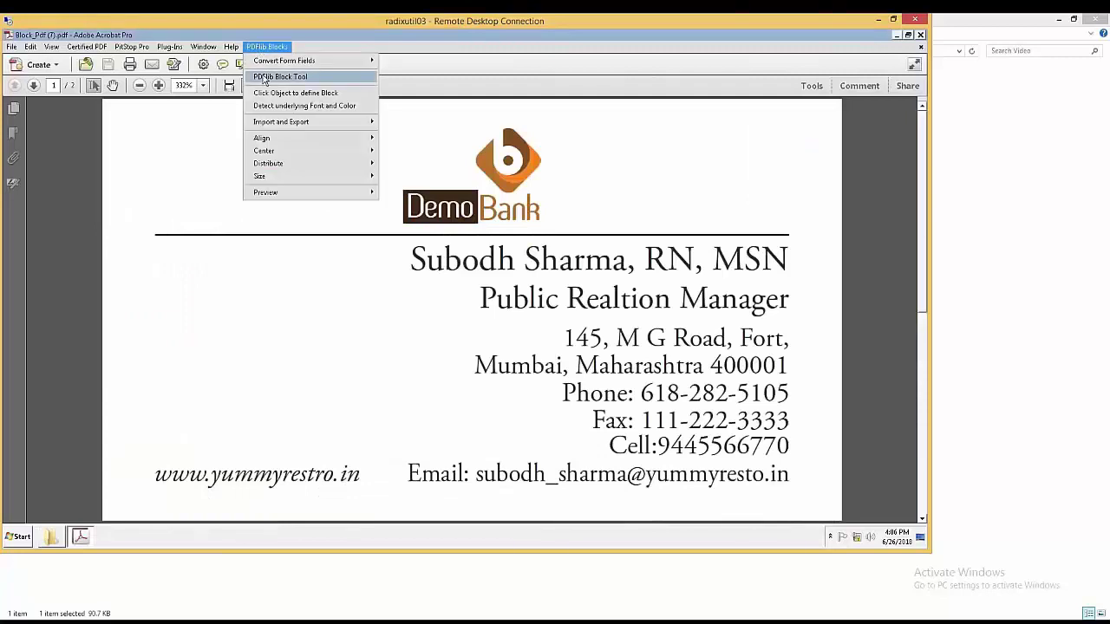
pyautogui.click(264, 76)
pyautogui.click(270, 47)
pyautogui.click(267, 93)
pyautogui.click(267, 47)
pyautogui.click(260, 106)
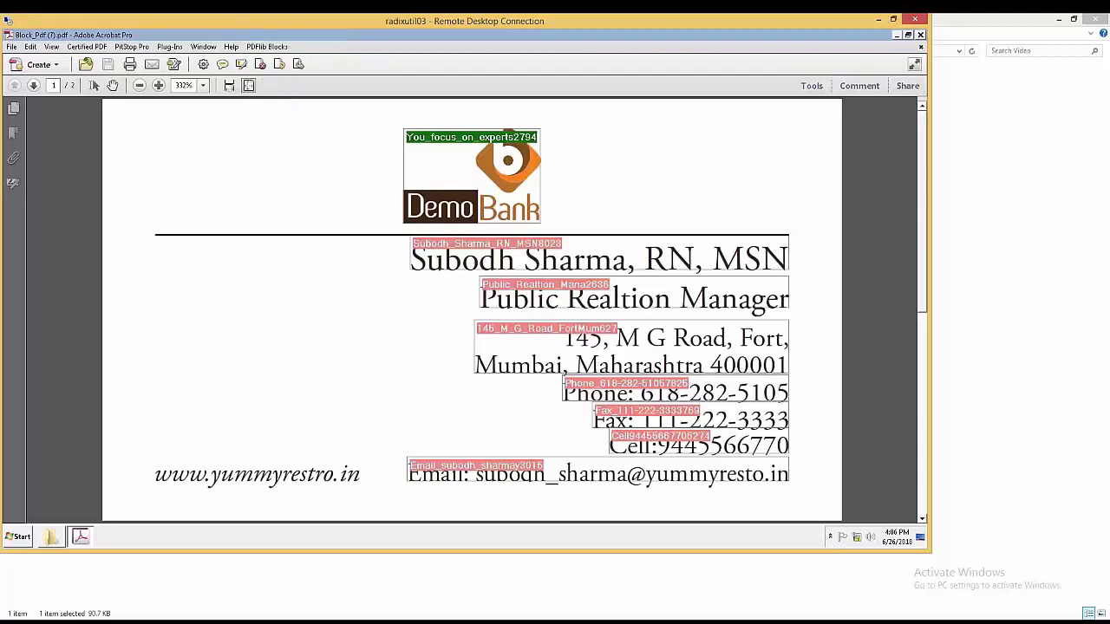
# - Delete the Demo Bank logo block on page 1 and page 2
pyautogui.press('pagedown')
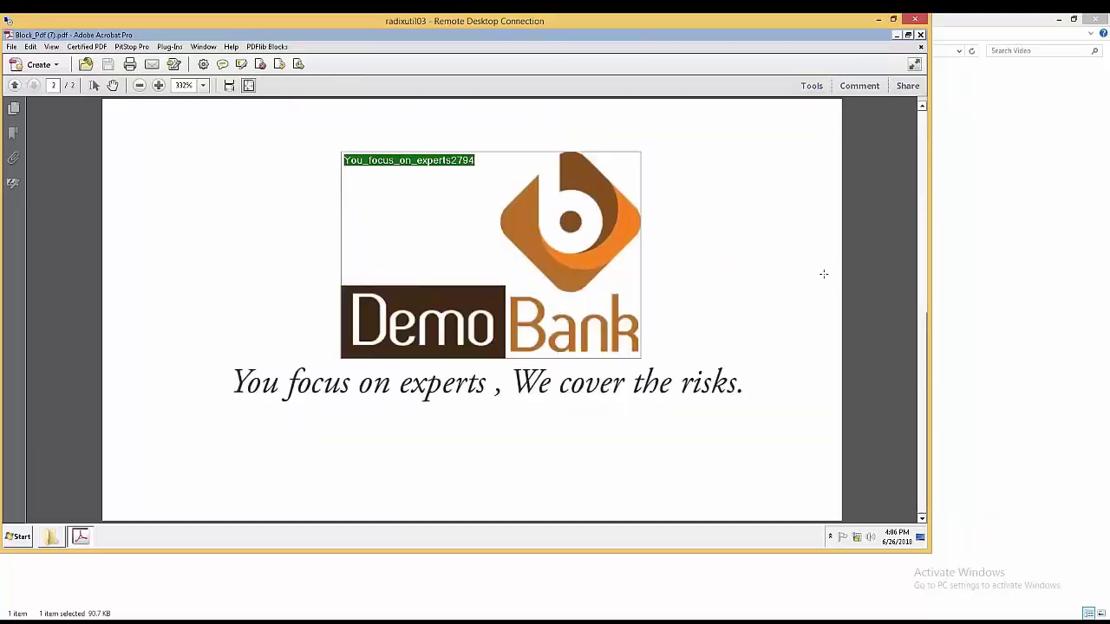
pyautogui.press('pageup')
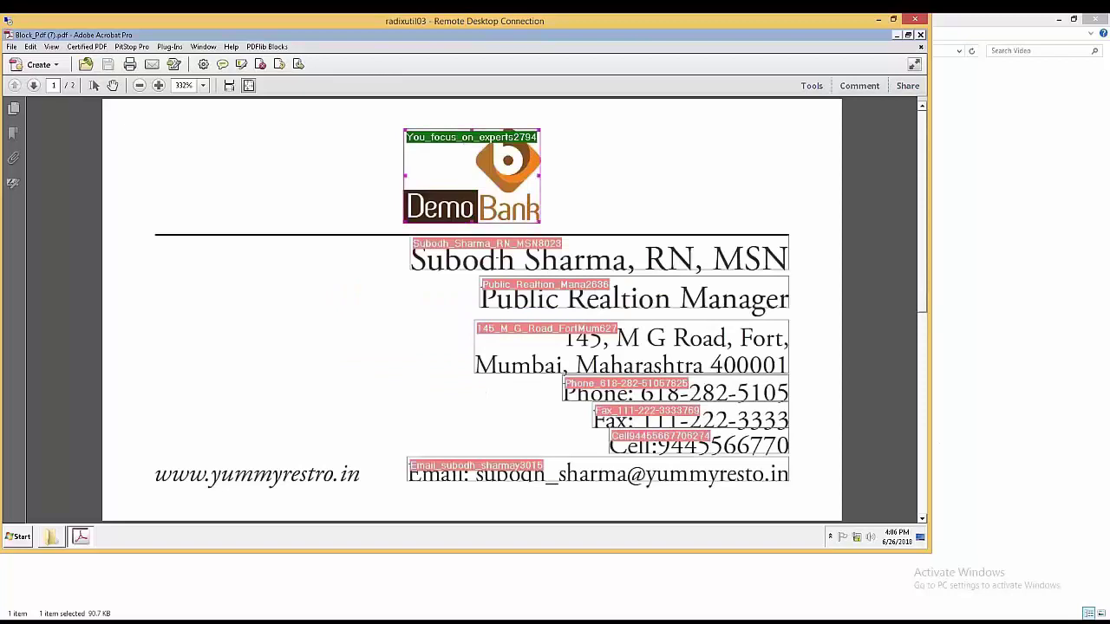
pyautogui.press('pagedown')
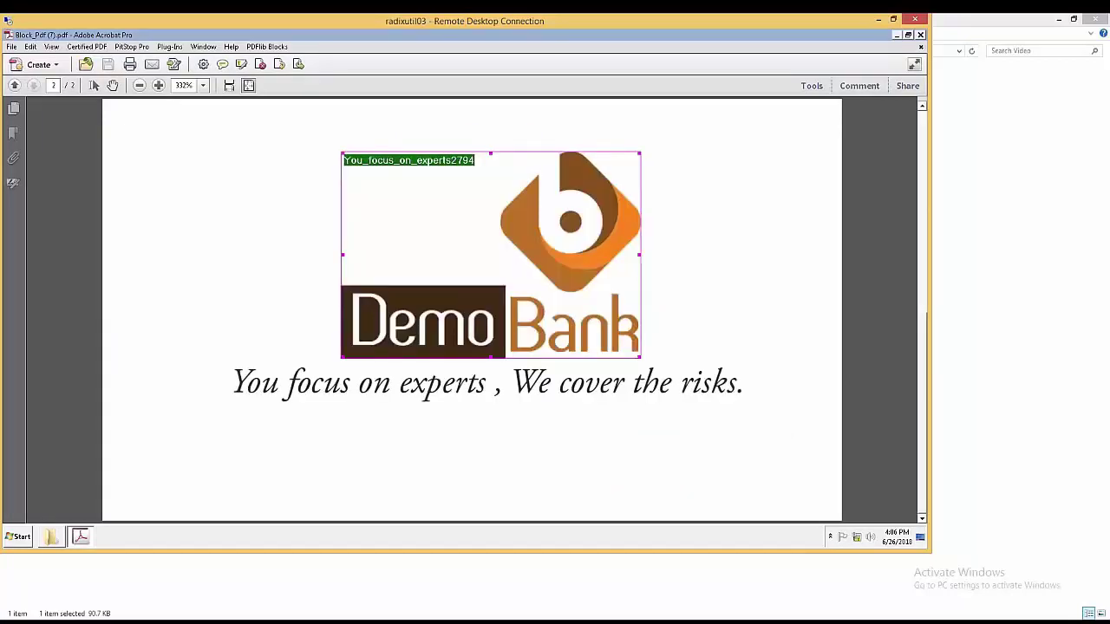
pyautogui.press('pageup')
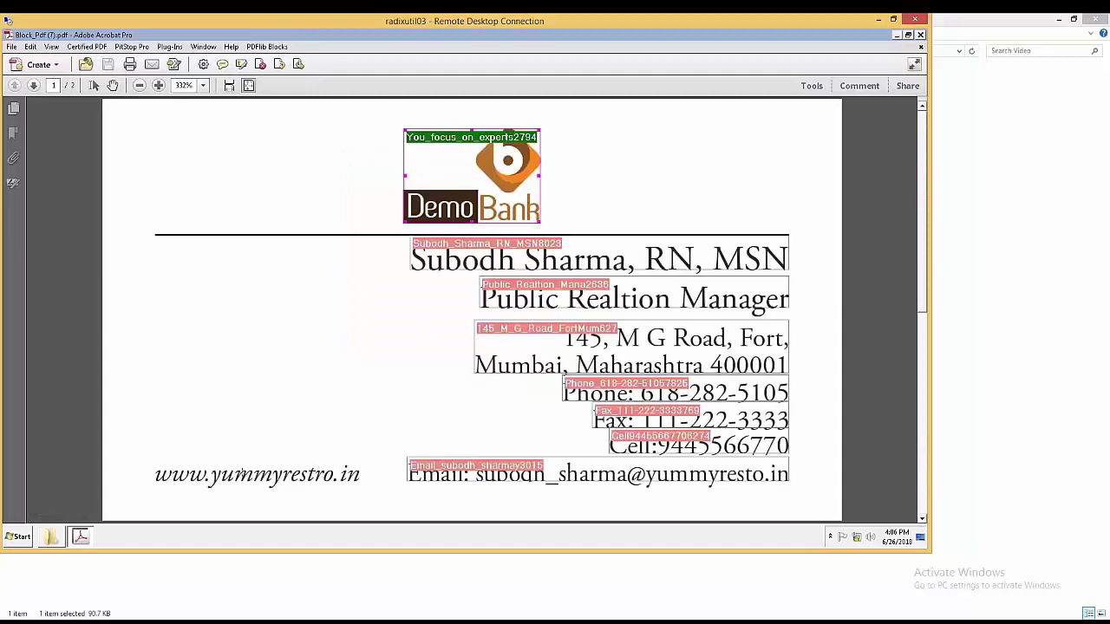
pyautogui.scroll(-2, 269, 433)
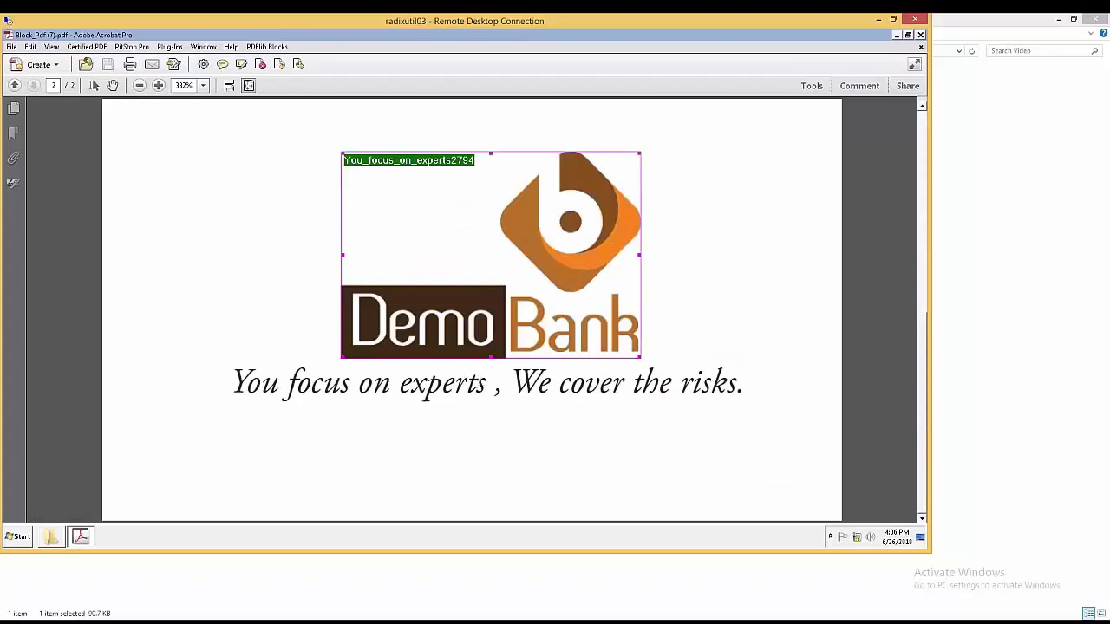
pyautogui.scroll(2, 462, 388)
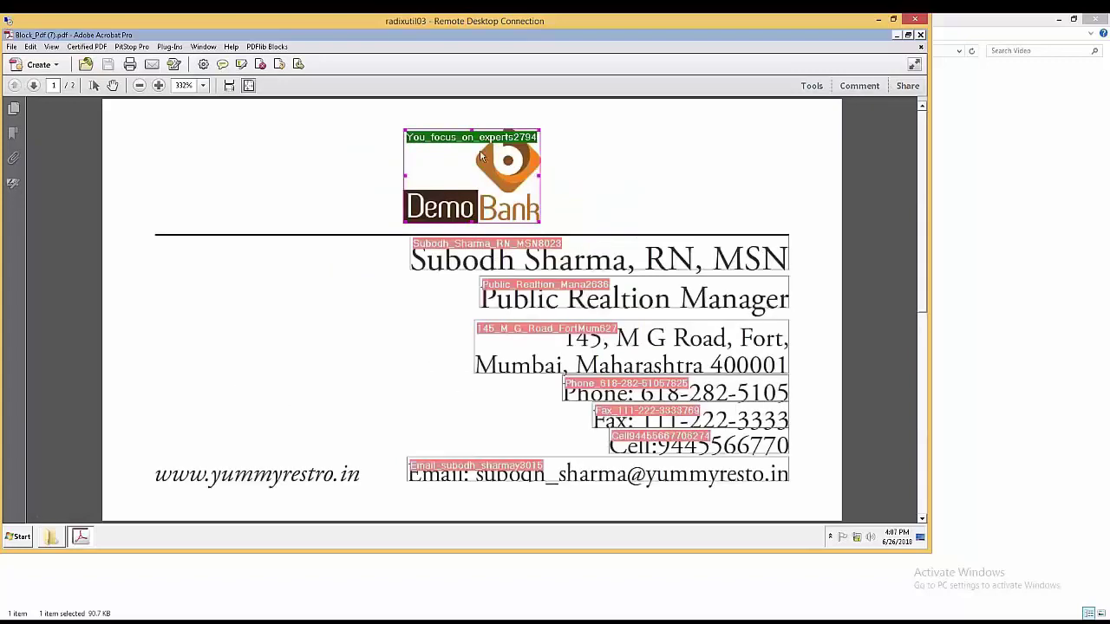
pyautogui.press('Delete')
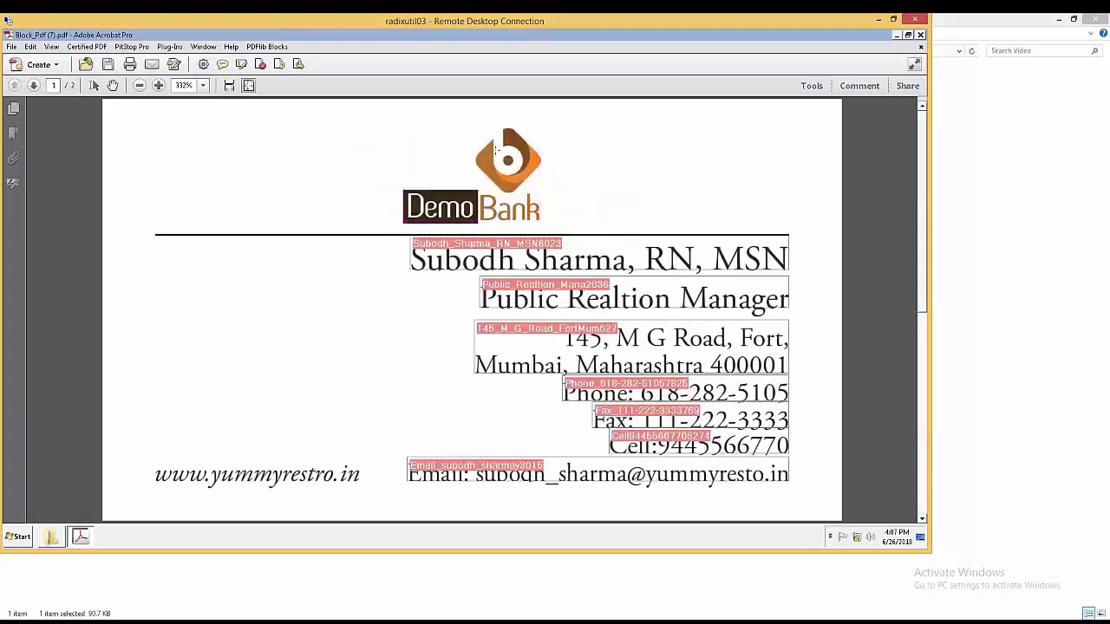
pyautogui.scroll(-2, 472, 310)
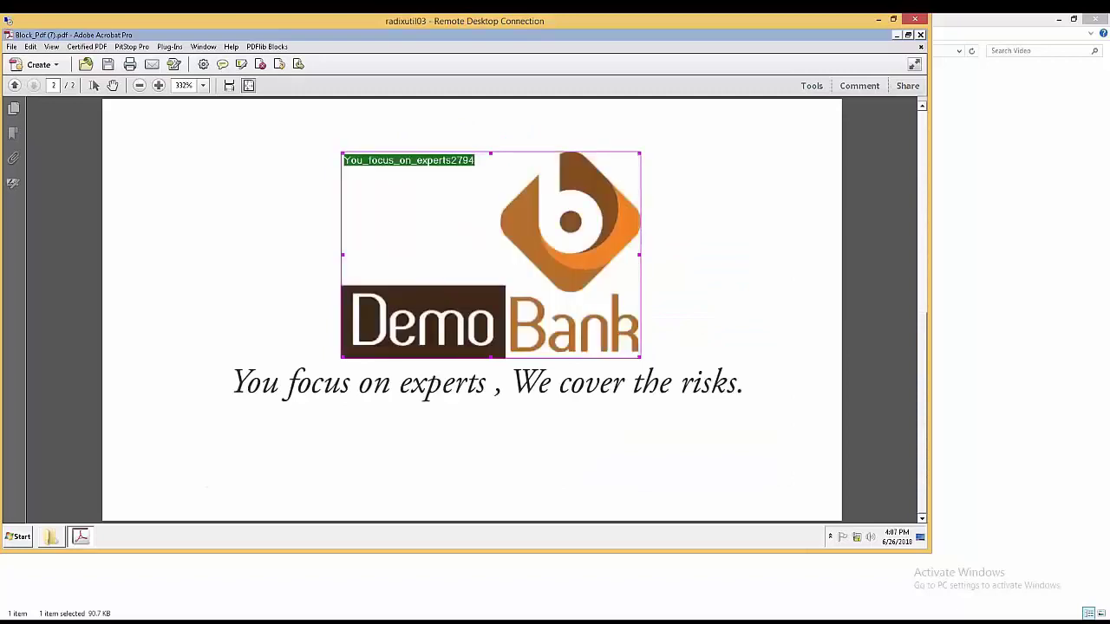
pyautogui.press('Delete')
pyautogui.scroll(2, 515, 281)
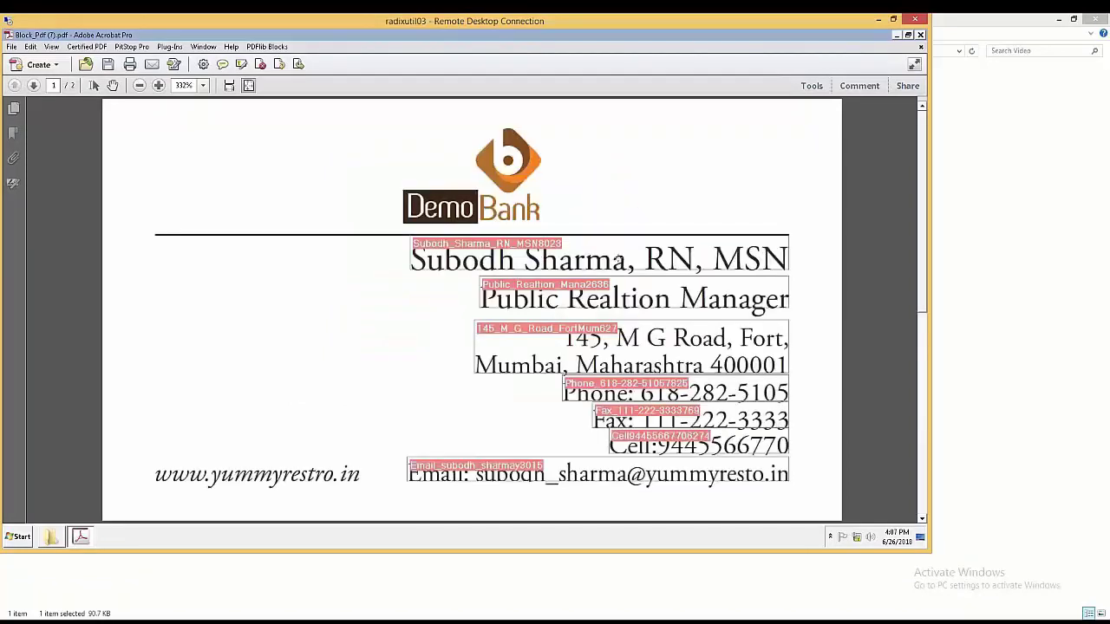
# - Rename the name block to Name with Object fitting horizontal position 100
pyautogui.click(169, 46)
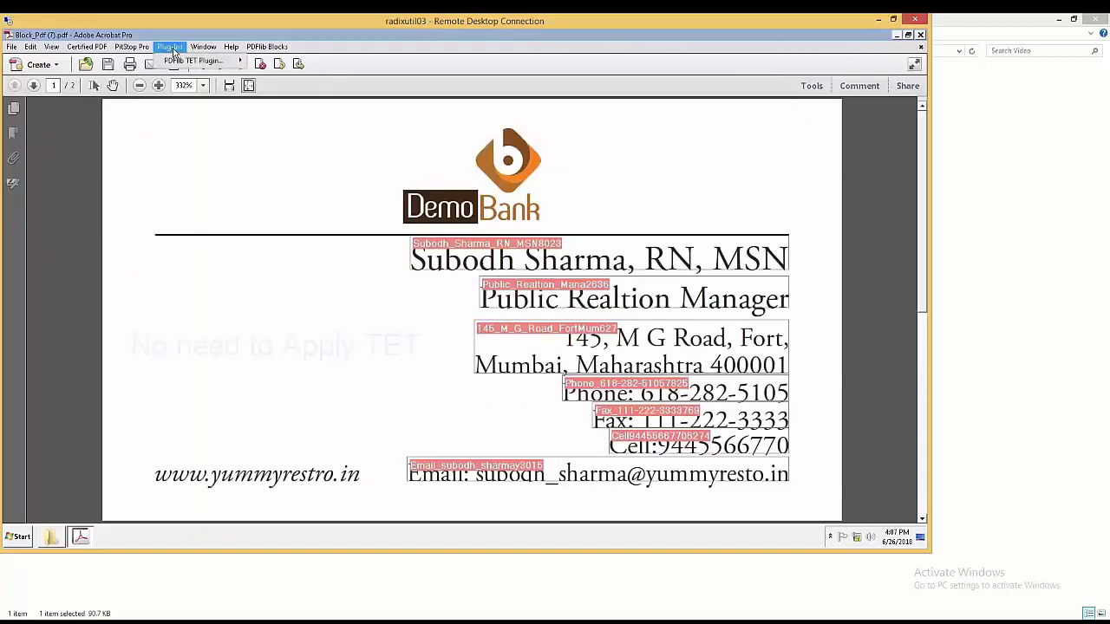
pyautogui.moveTo(212, 63)
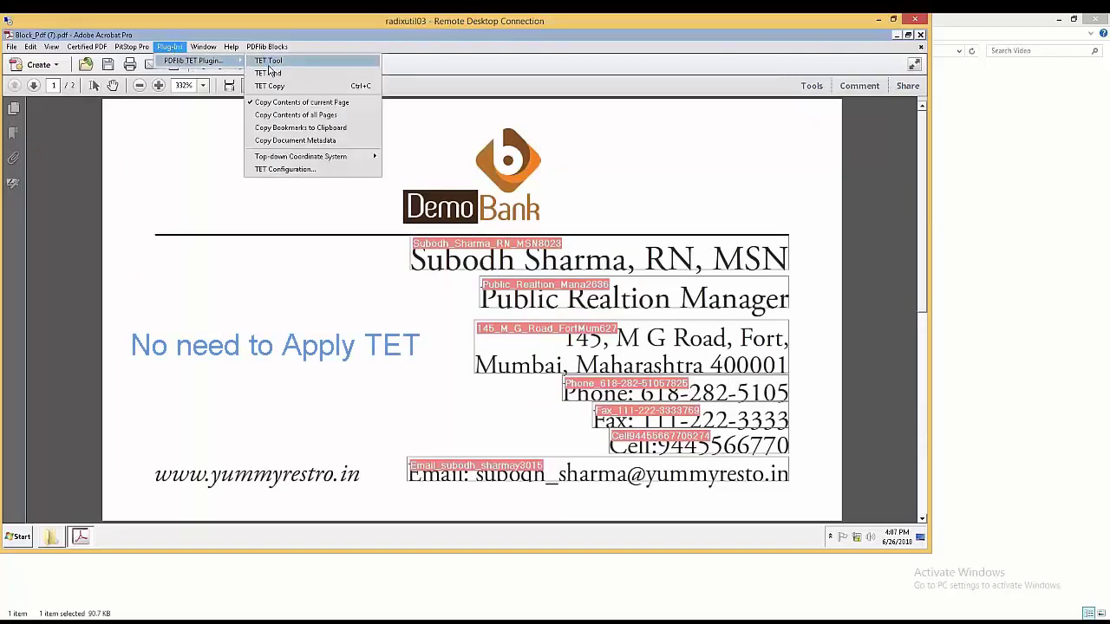
pyautogui.doubleClick(574, 247)
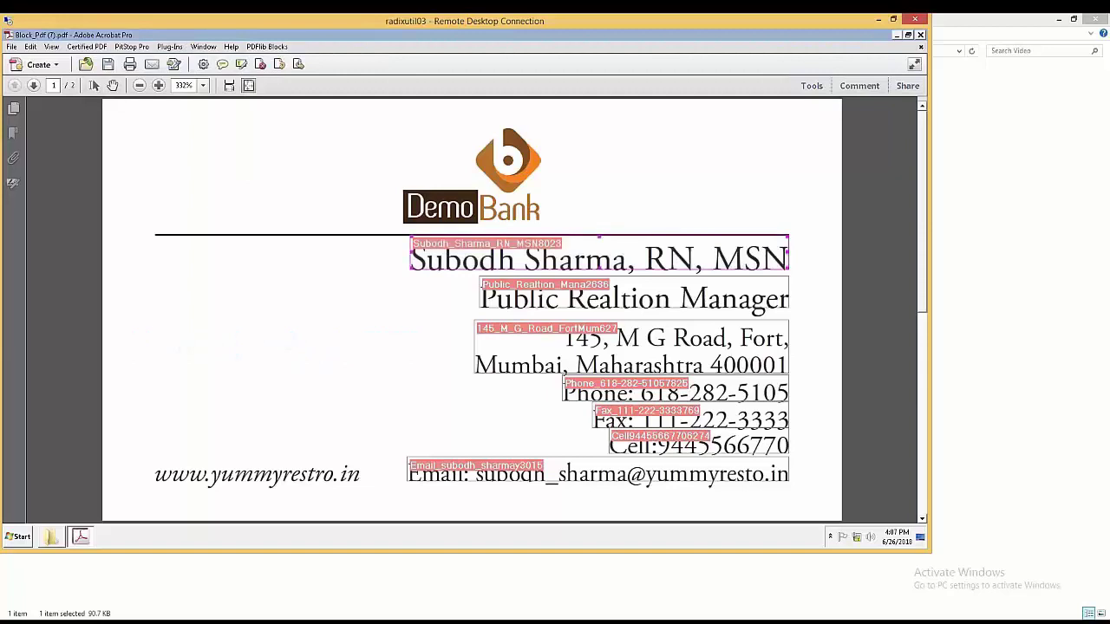
pyautogui.write('Nma')
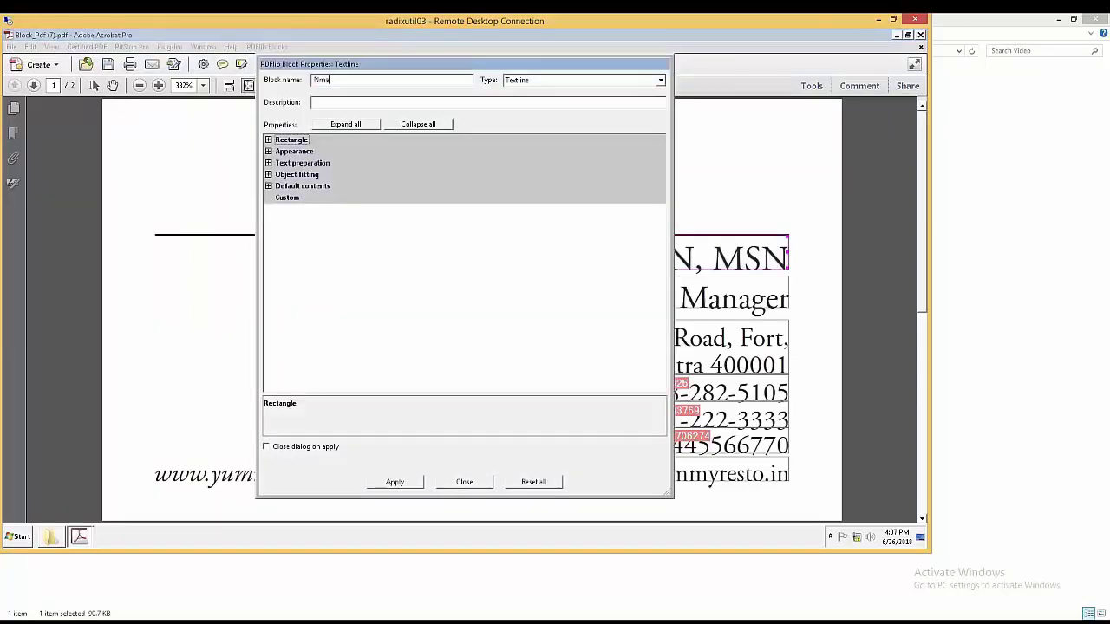
pyautogui.click(269, 175)
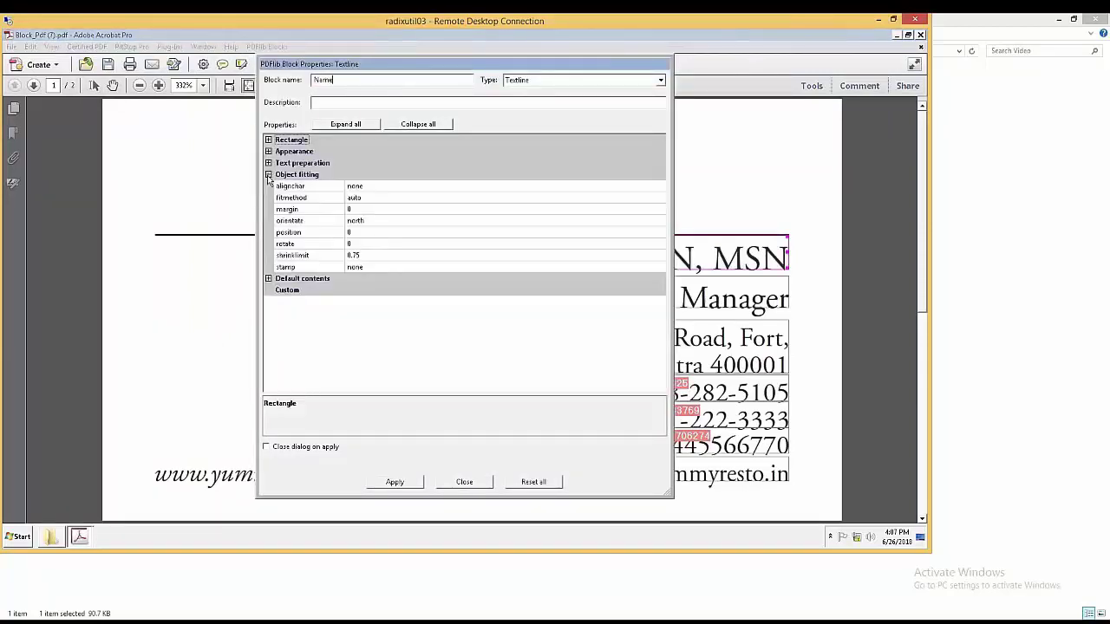
pyautogui.click(378, 233)
pyautogui.click(659, 232)
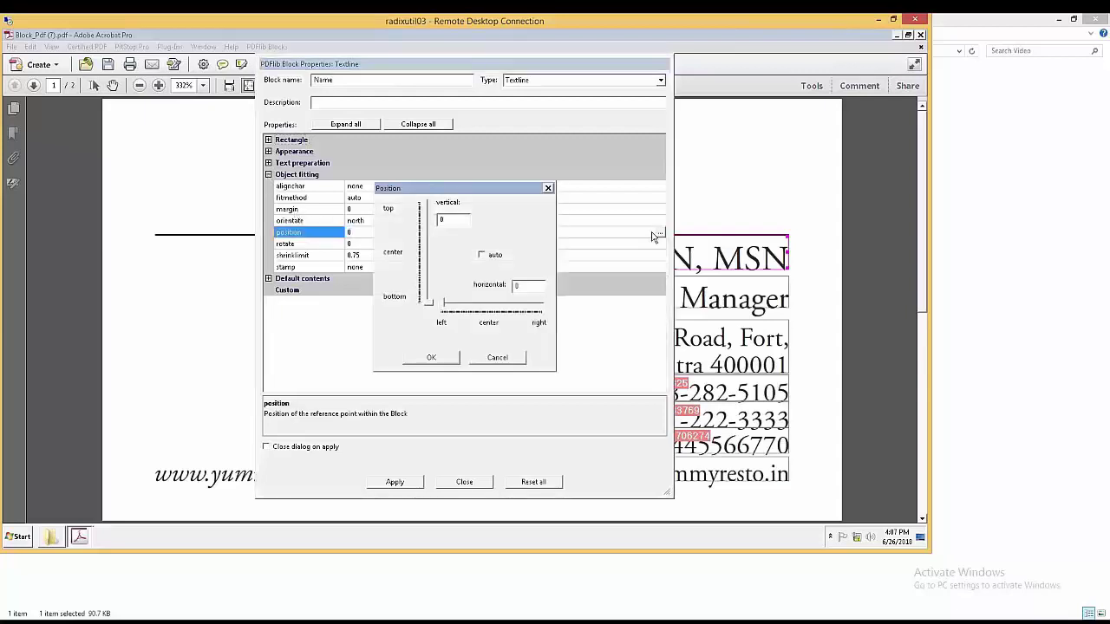
pyautogui.doubleClick(525, 286)
pyautogui.write('100')
pyautogui.click(440, 359)
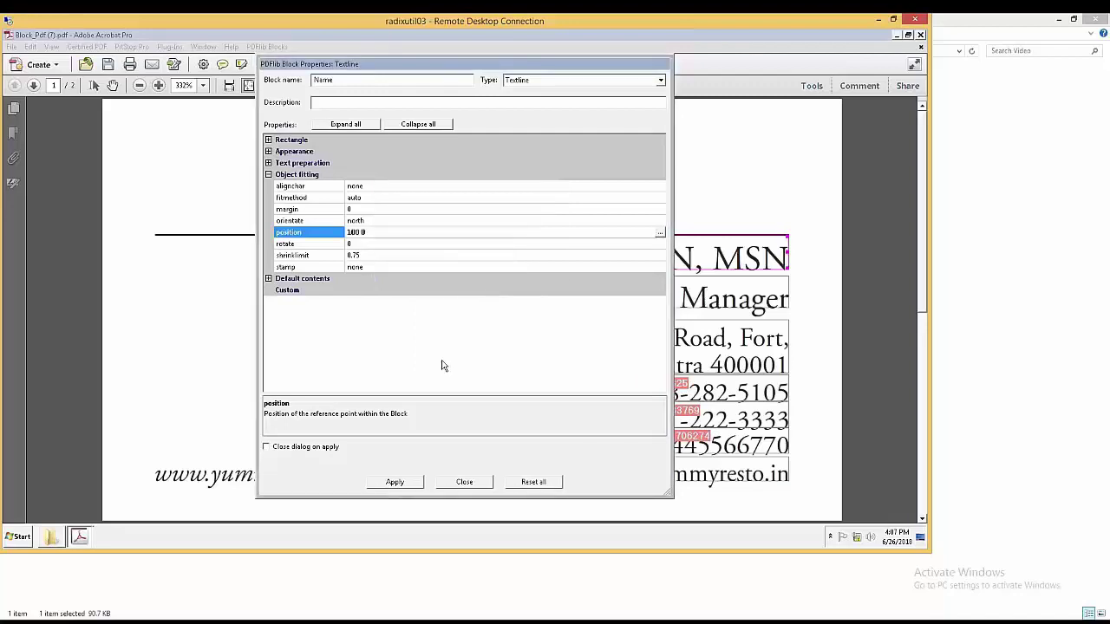
pyautogui.click(398, 482)
pyautogui.click(467, 481)
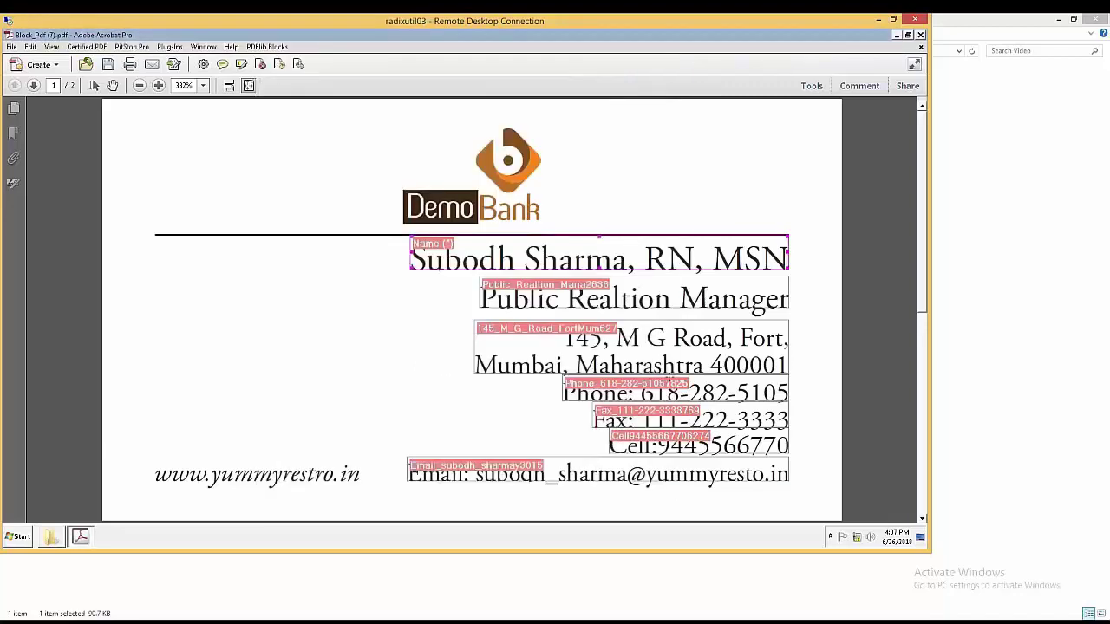
# - Rename the job title block to Designation with horizontal position 100
pyautogui.doubleClick(694, 293)
pyautogui.click(406, 79)
pyautogui.doubleClick(406, 80)
pyautogui.write('Designation')
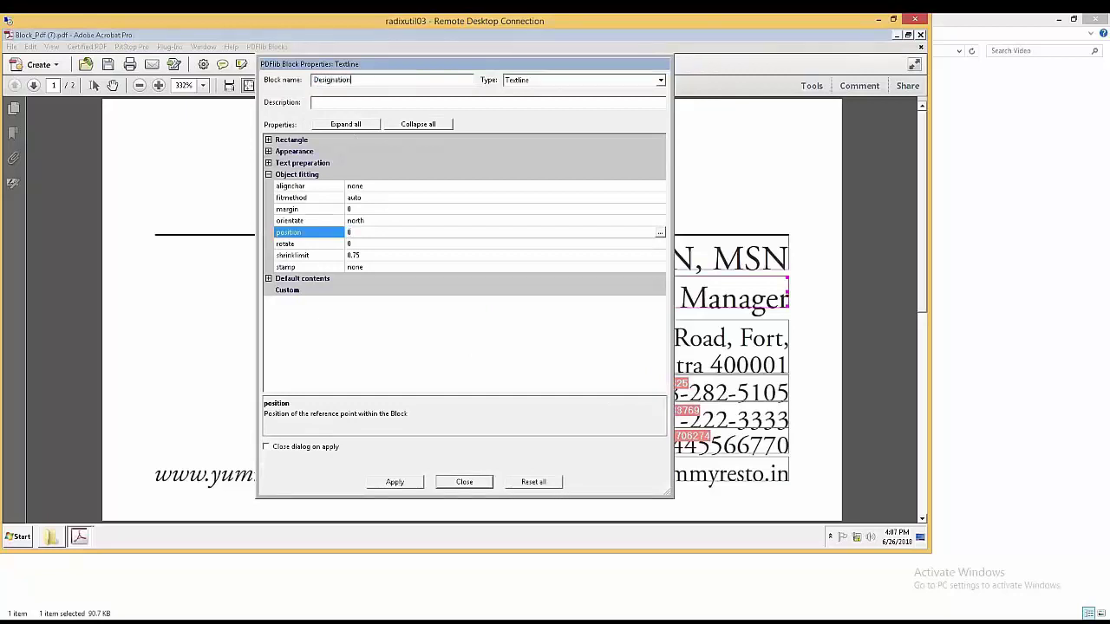
pyautogui.click(660, 233)
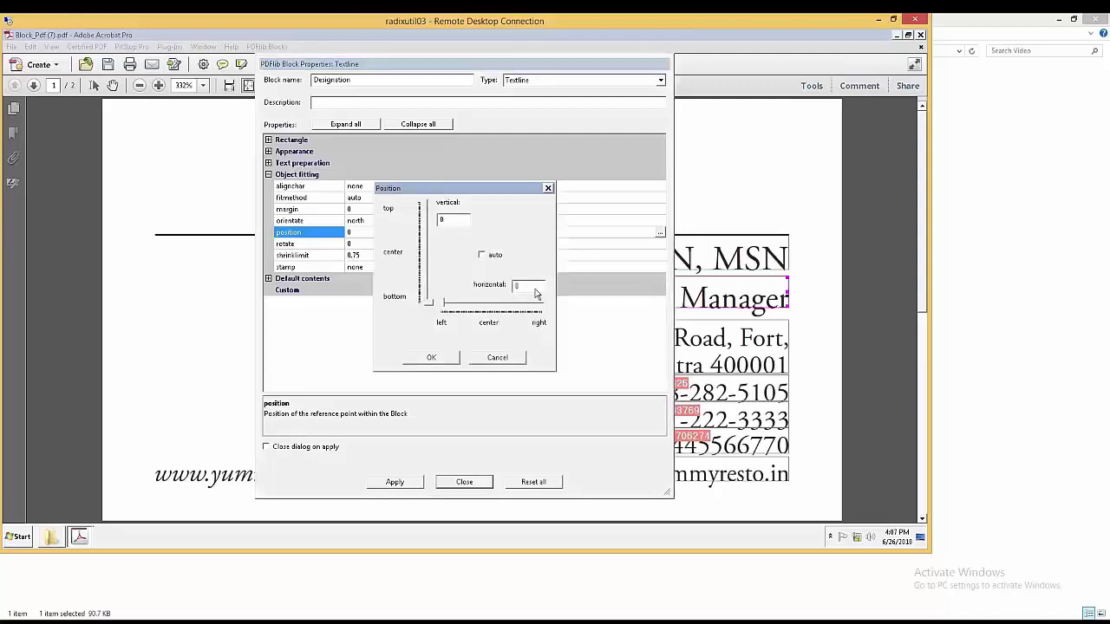
pyautogui.write('100')
pyautogui.click(431, 358)
pyautogui.click(396, 484)
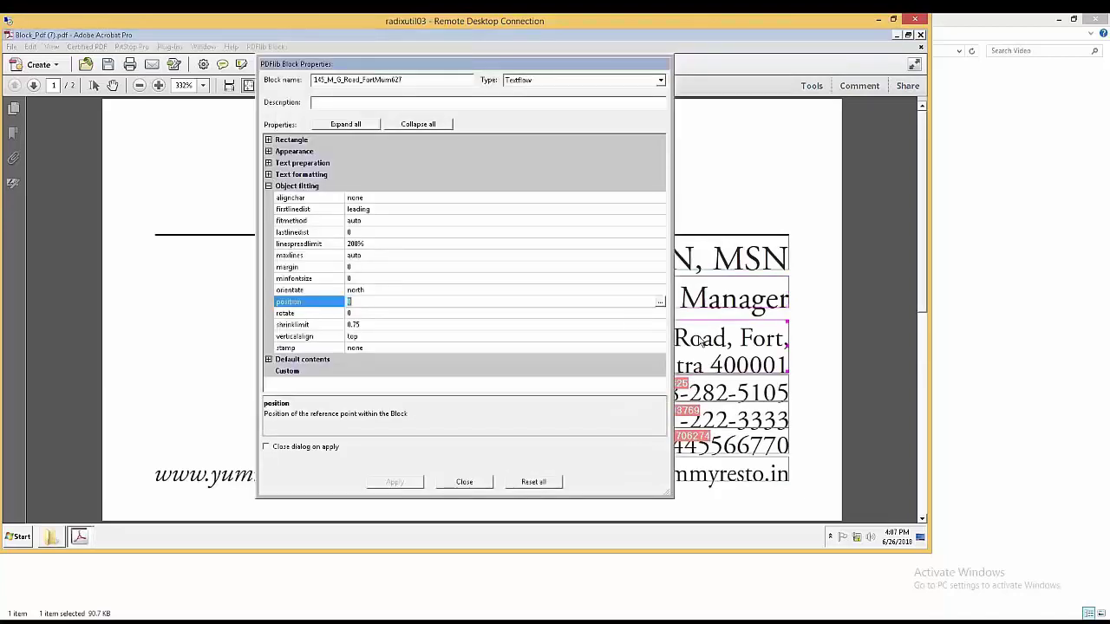
# - Make the address block a Textflow block named Address
pyautogui.click(533, 80)
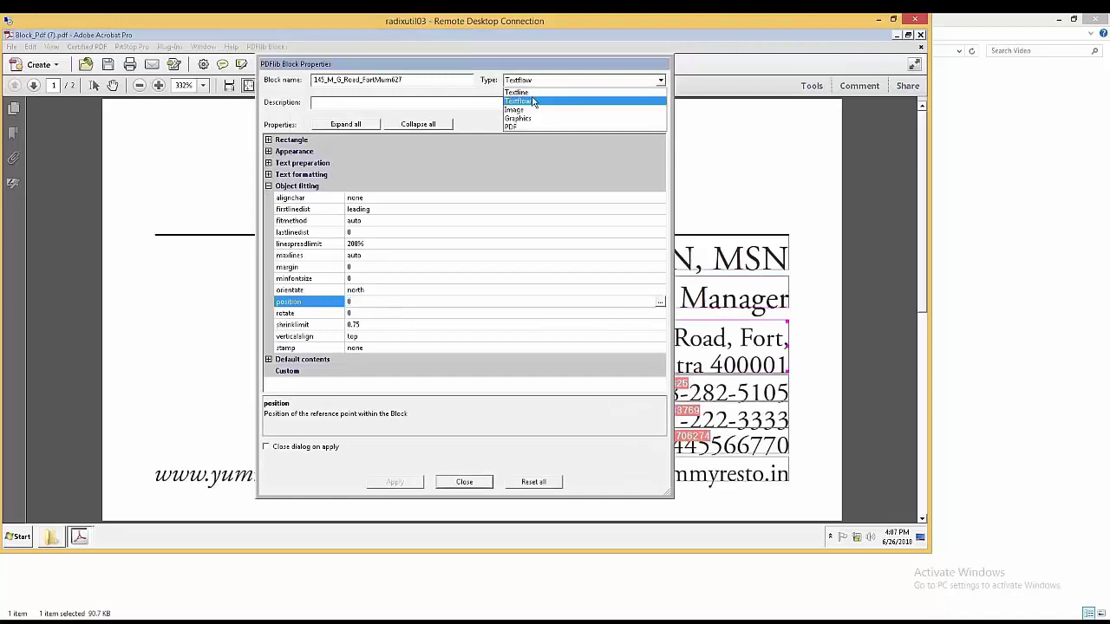
pyautogui.click(533, 101)
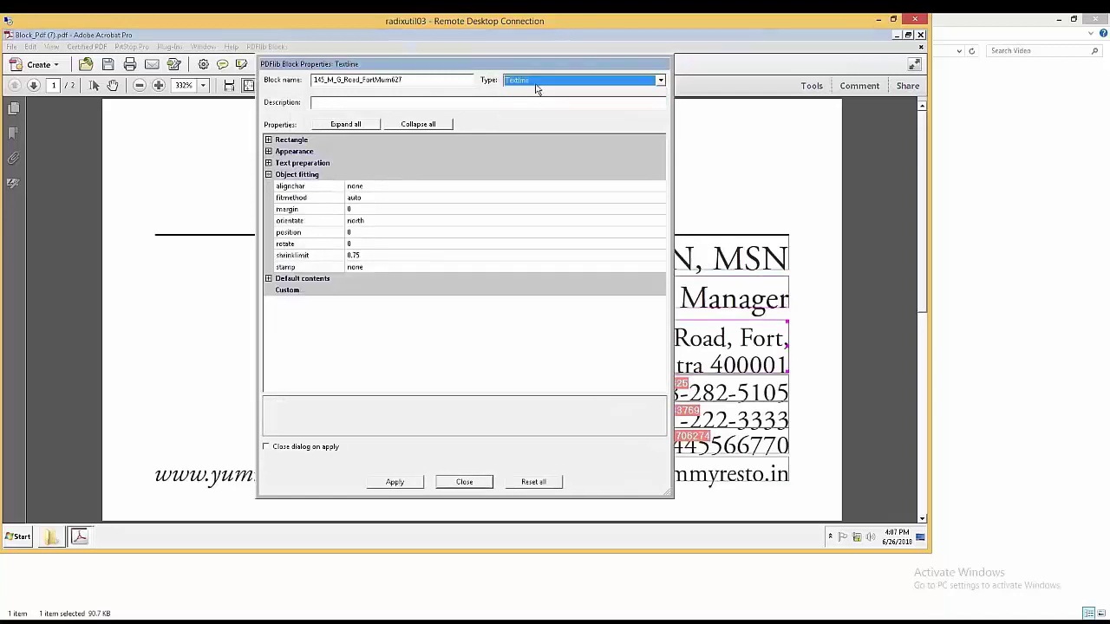
pyautogui.doubleClick(385, 80)
pyautogui.write('Addresss')
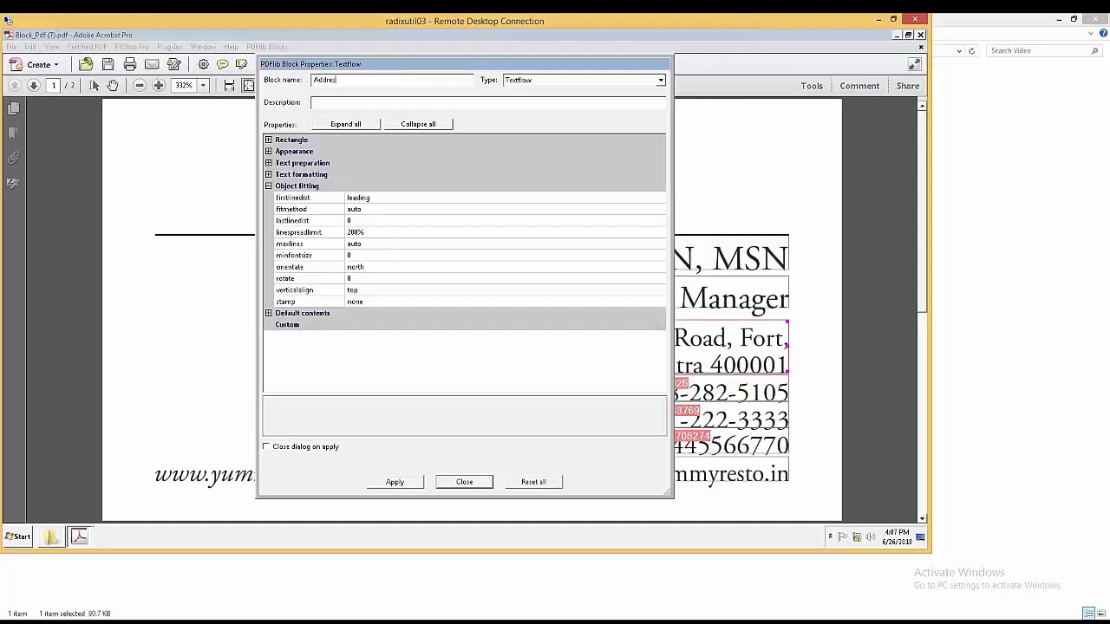
pyautogui.click(394, 482)
pyautogui.click(458, 484)
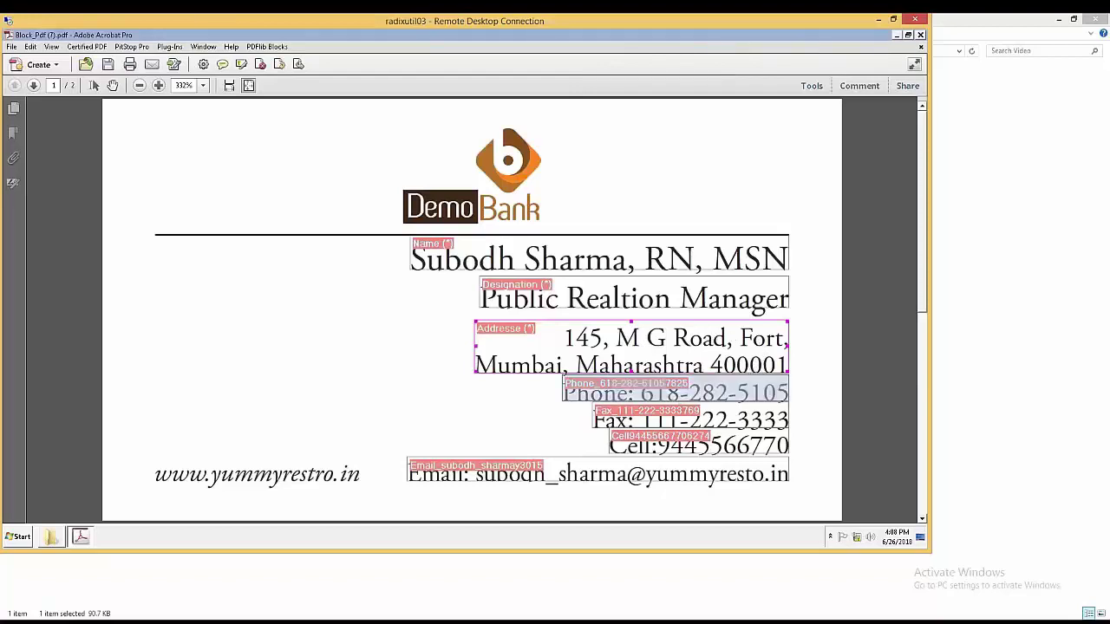
# - Check the Email and Phone blocks by selecting them
pyautogui.click(599, 472)
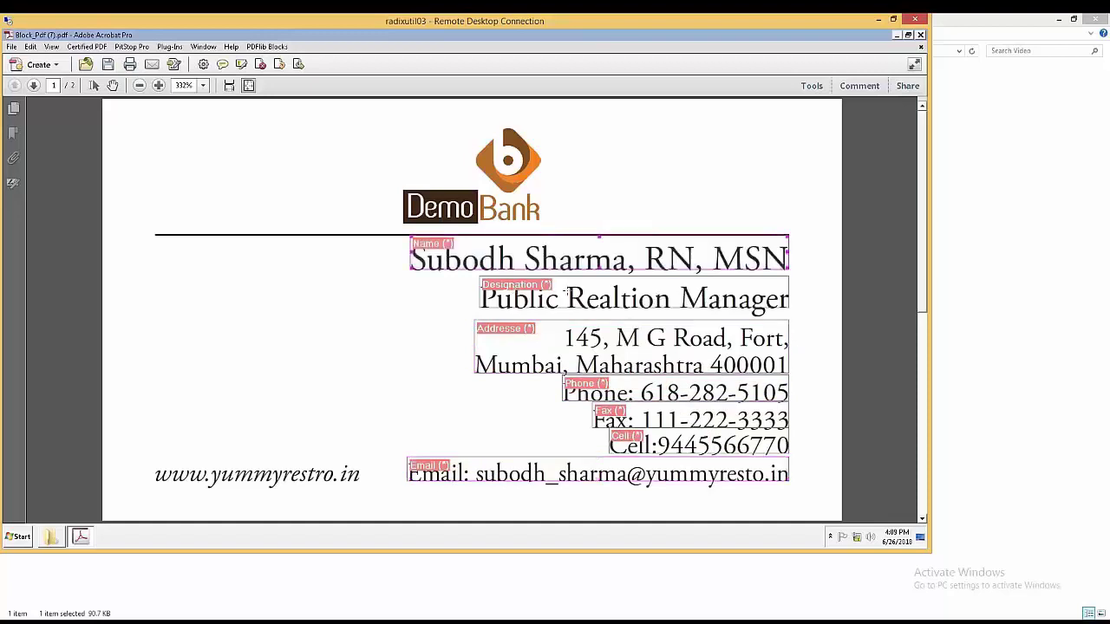
pyautogui.click(565, 383)
pyautogui.click(644, 469)
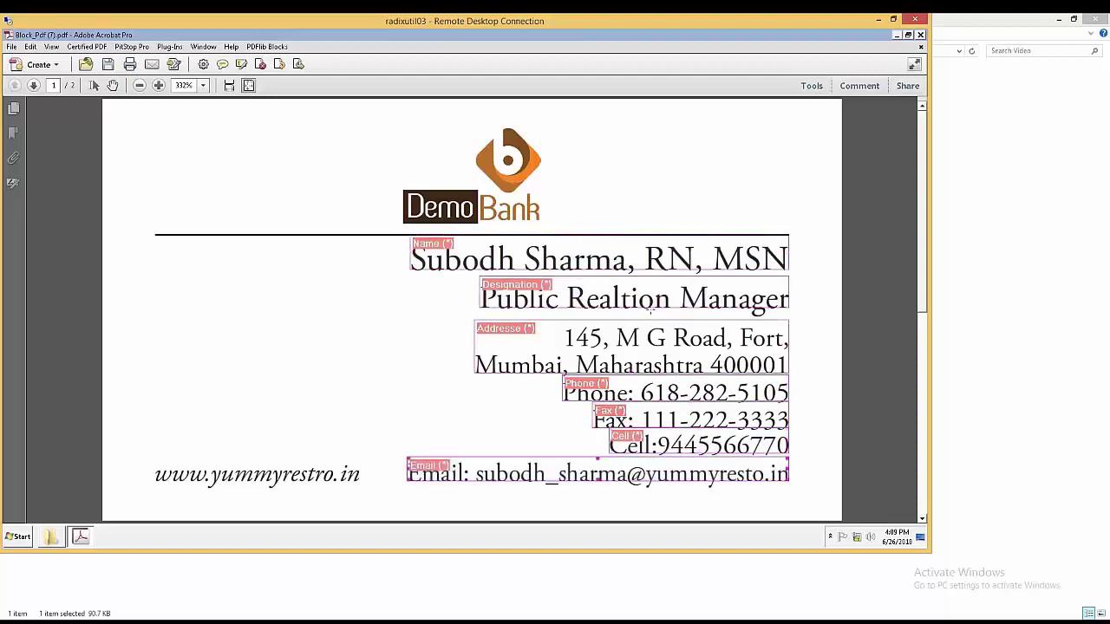
# - Delete the printed name, job title, contact and email text, then show the blocks again
pyautogui.click(812, 86)
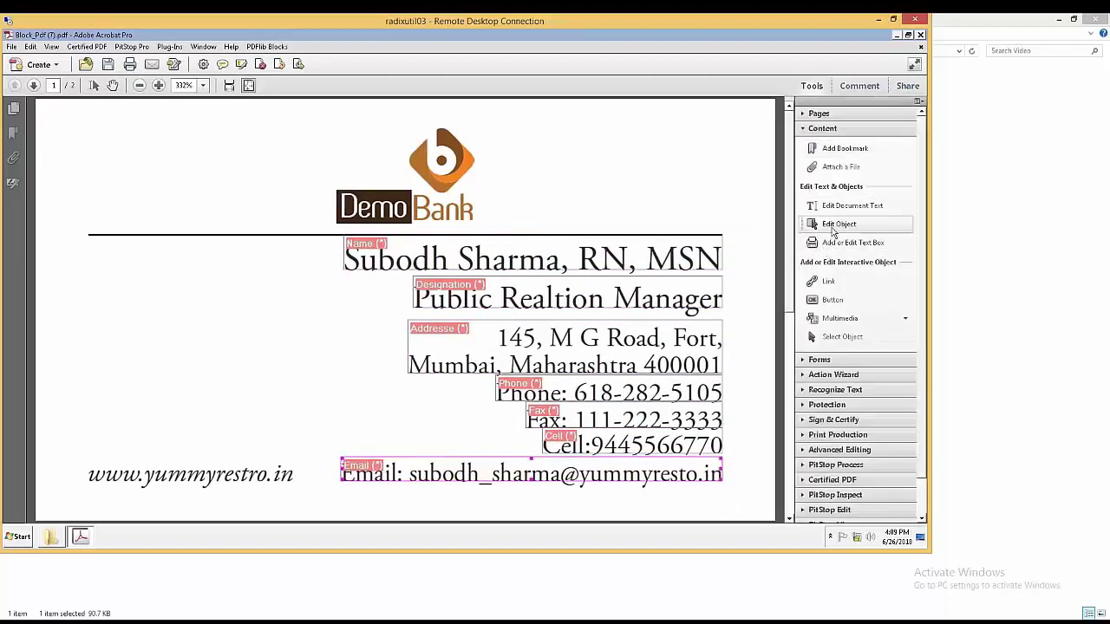
pyautogui.click(839, 224)
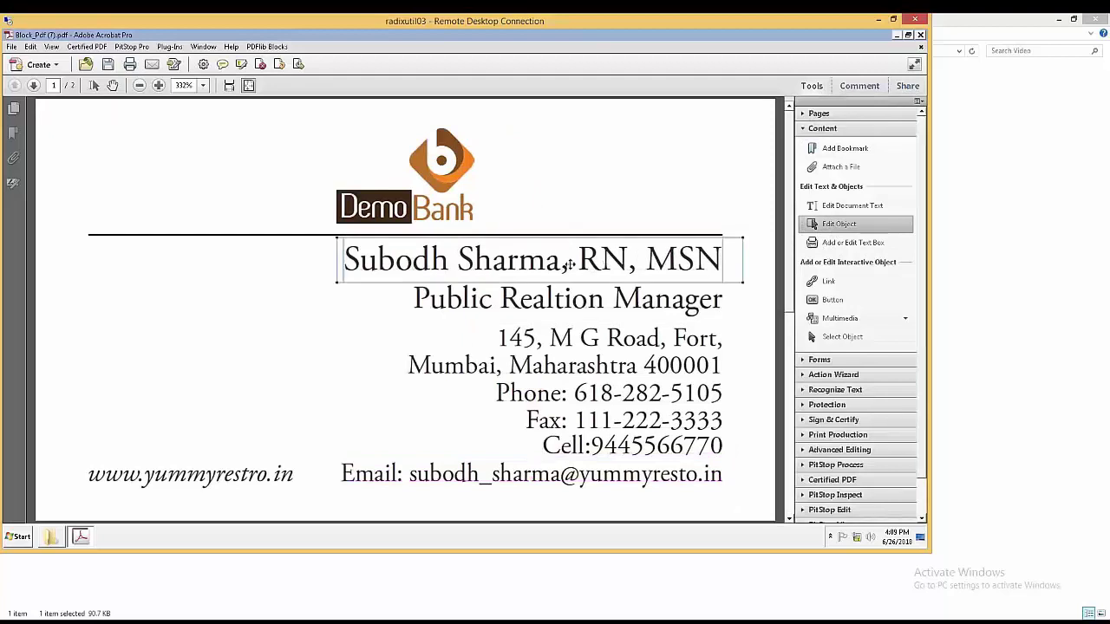
pyautogui.press('Delete')
pyautogui.click(564, 299)
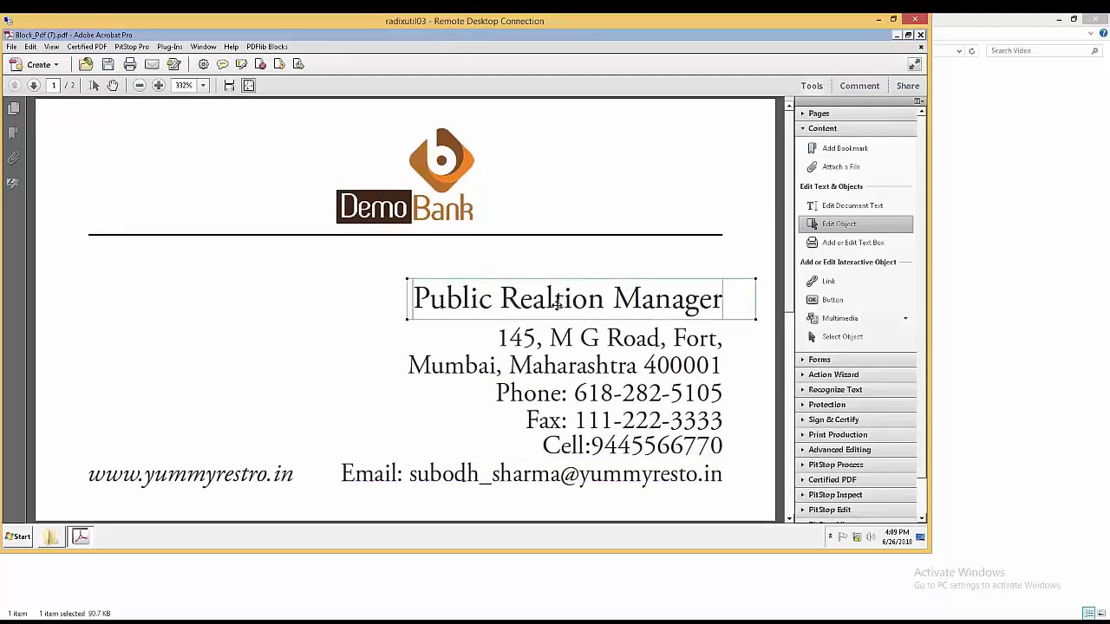
pyautogui.press('Delete')
pyautogui.click(546, 482)
pyautogui.press('Delete')
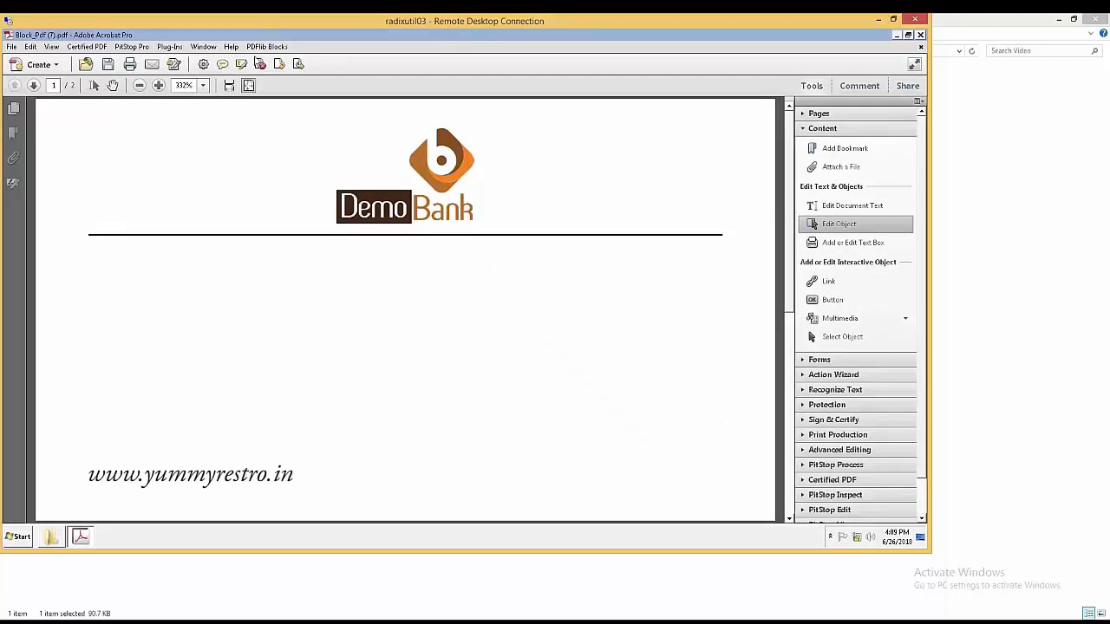
pyautogui.click(263, 46)
pyautogui.click(279, 76)
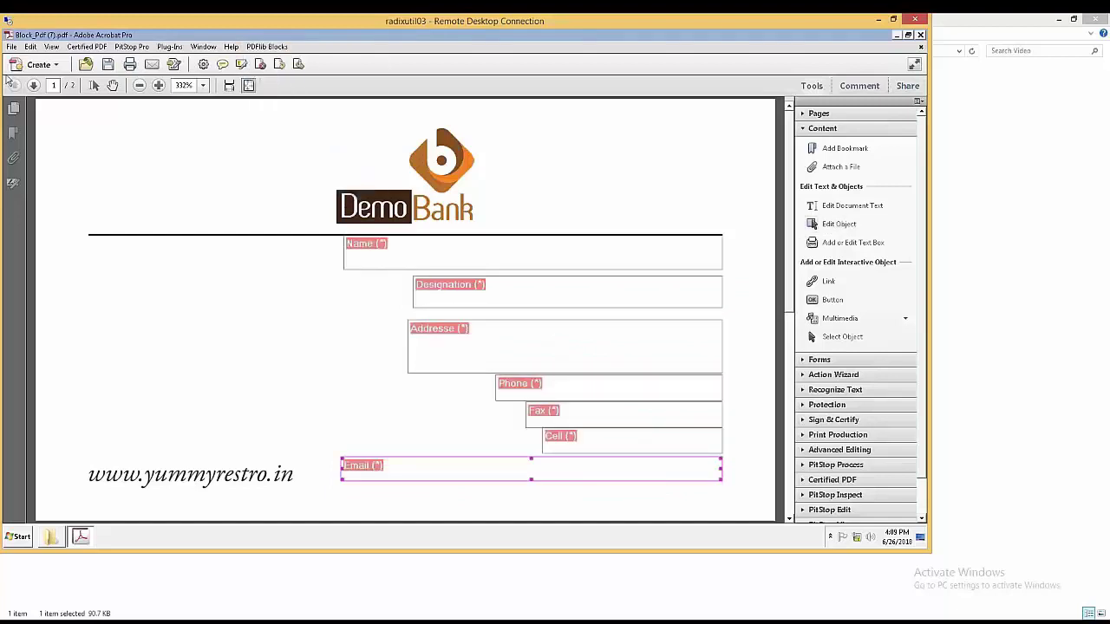
# - Save the card as Block_Pdf (7) PDF Block.pdf, copy its folder path, then open a new browser tab
pyautogui.click(11, 47)
pyautogui.click(35, 129)
pyautogui.press('Return')
pyautogui.click(52, 537)
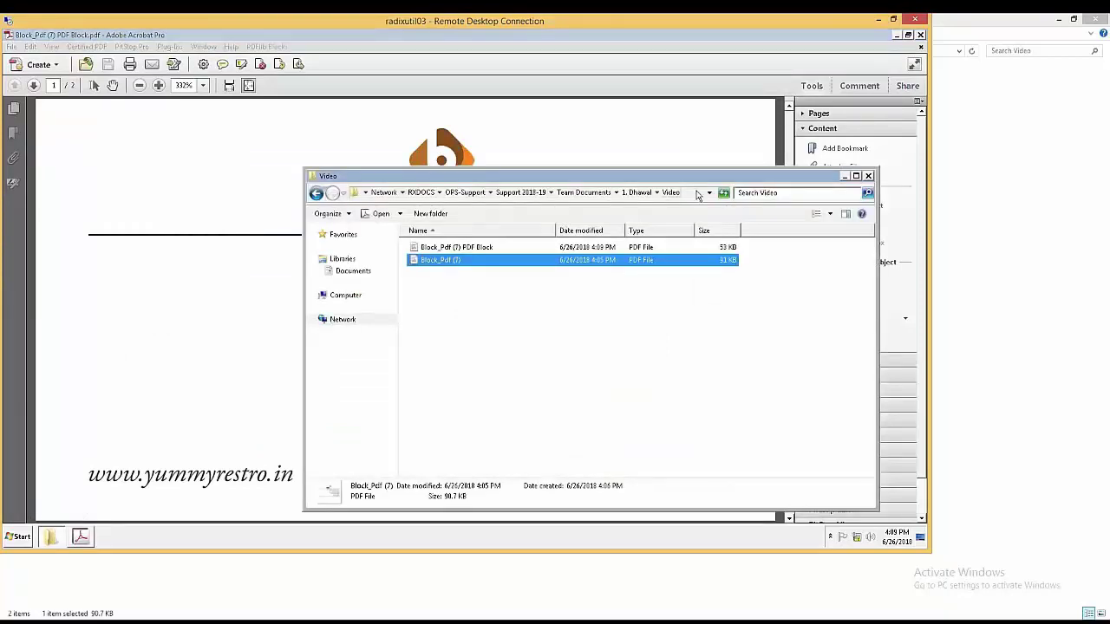
pyautogui.click(699, 193)
pyautogui.hotkey('alt', 'Tab')
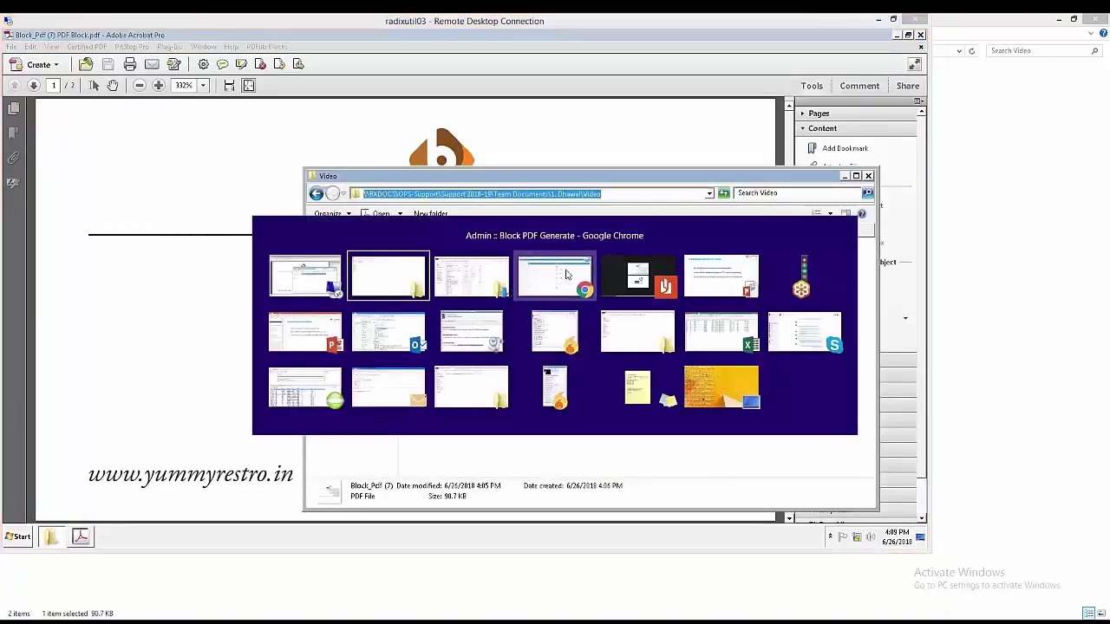
pyautogui.click(351, 25)
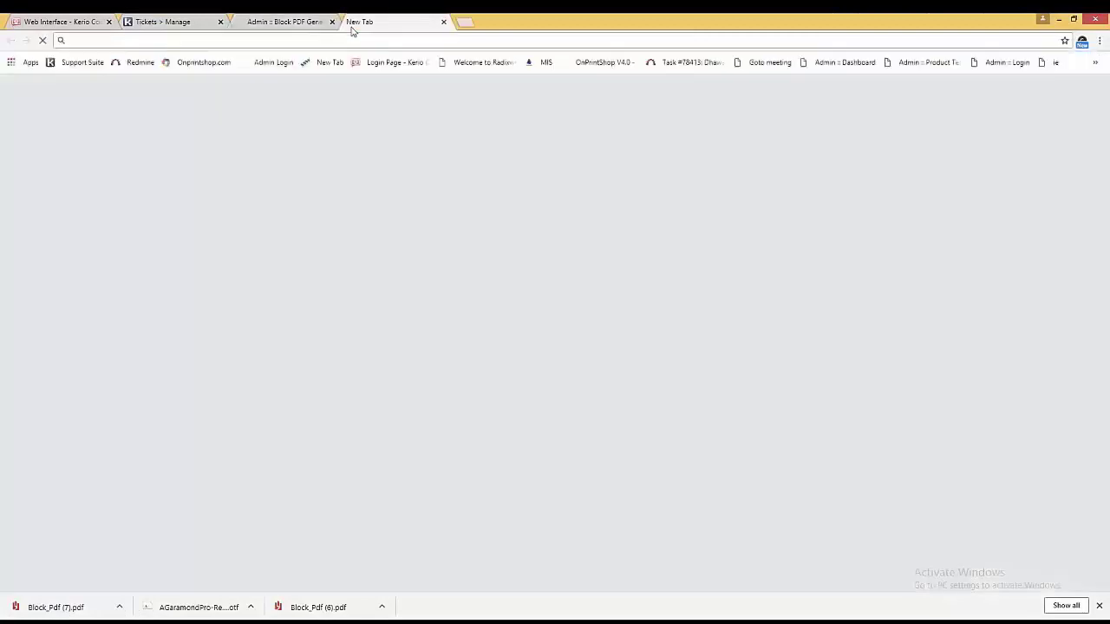
# - Load the OnPrintShop demo admin and start adding a new product template
pyautogui.write('demo')
pyautogui.press('Return')
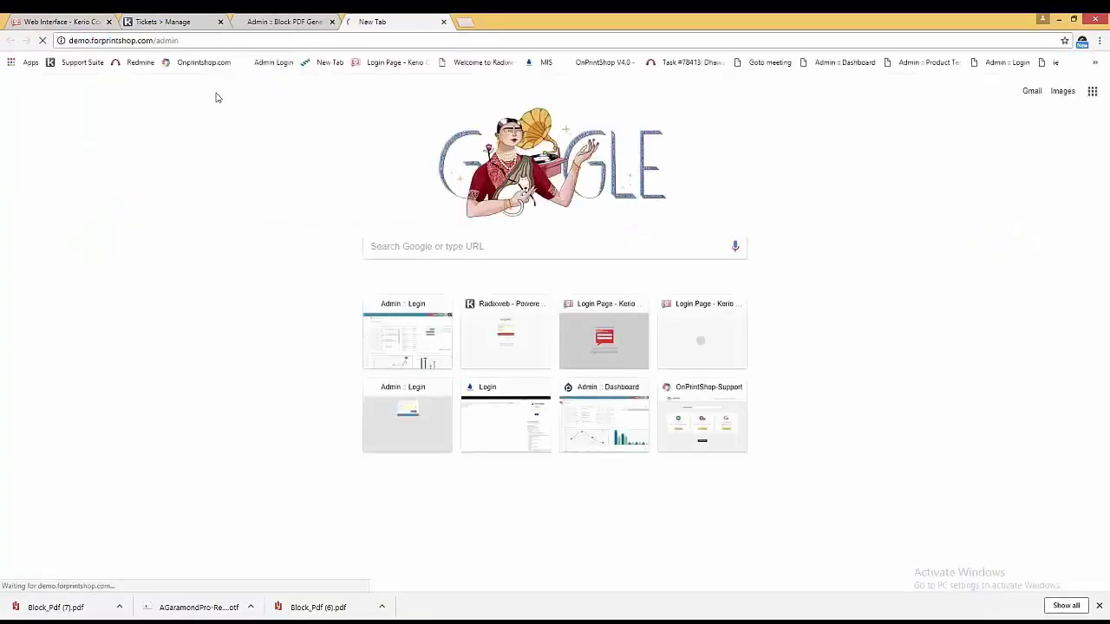
pyautogui.click(47, 262)
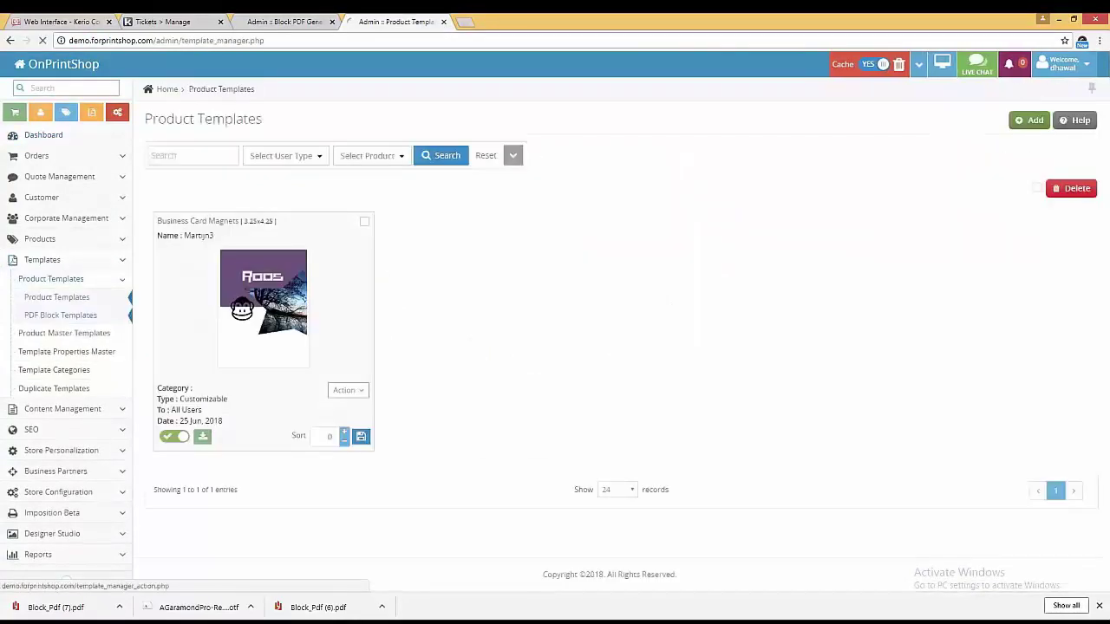
pyautogui.click(1024, 116)
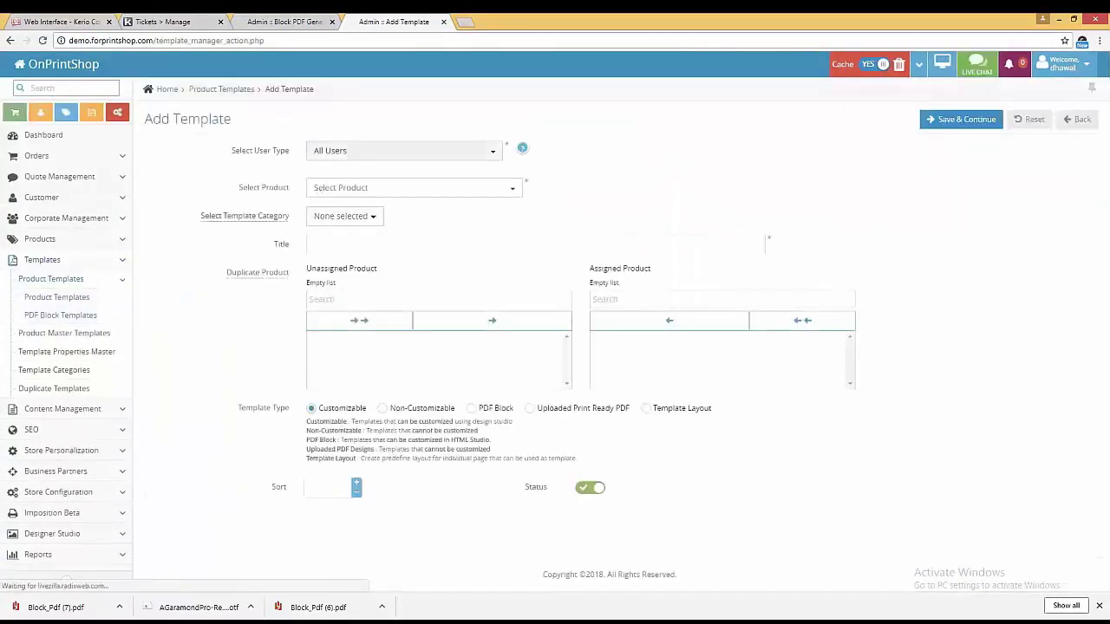
# - Target All Retailers and the 3.5 x 2 inch Metallic Business Cards in the Basic category
pyautogui.click(399, 151)
pyautogui.click(353, 247)
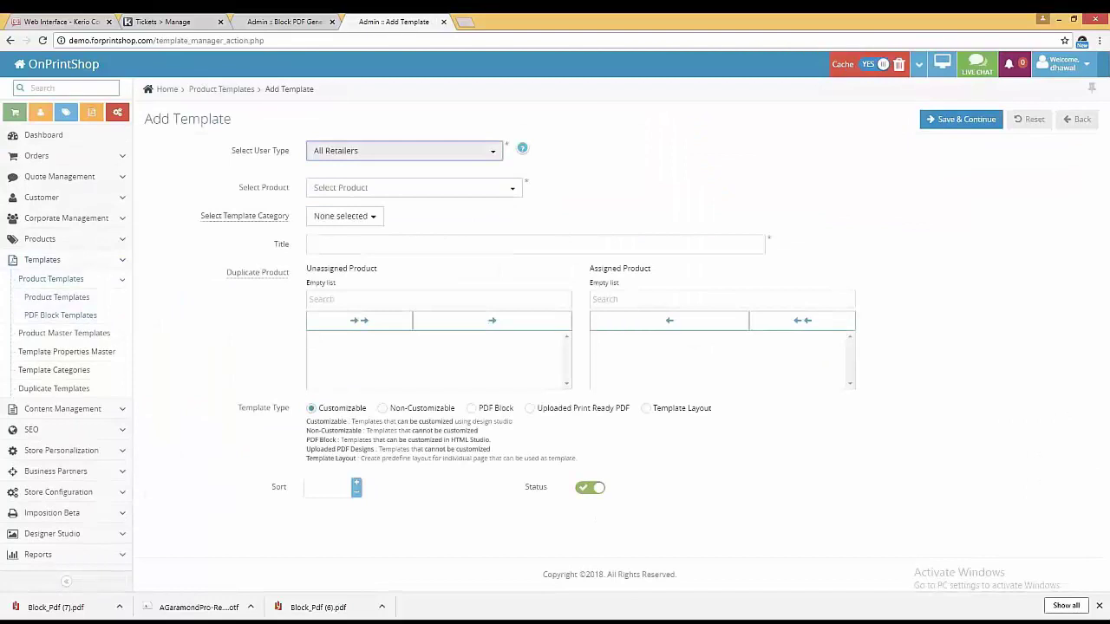
pyautogui.click(354, 191)
pyautogui.scroll(-1, 395, 486)
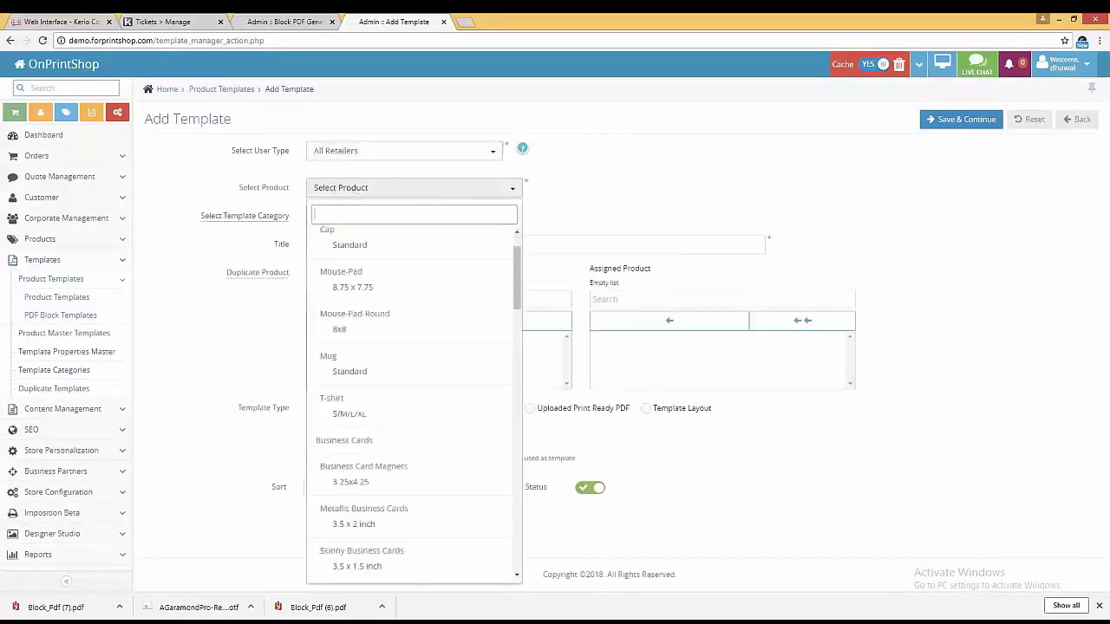
pyautogui.click(347, 523)
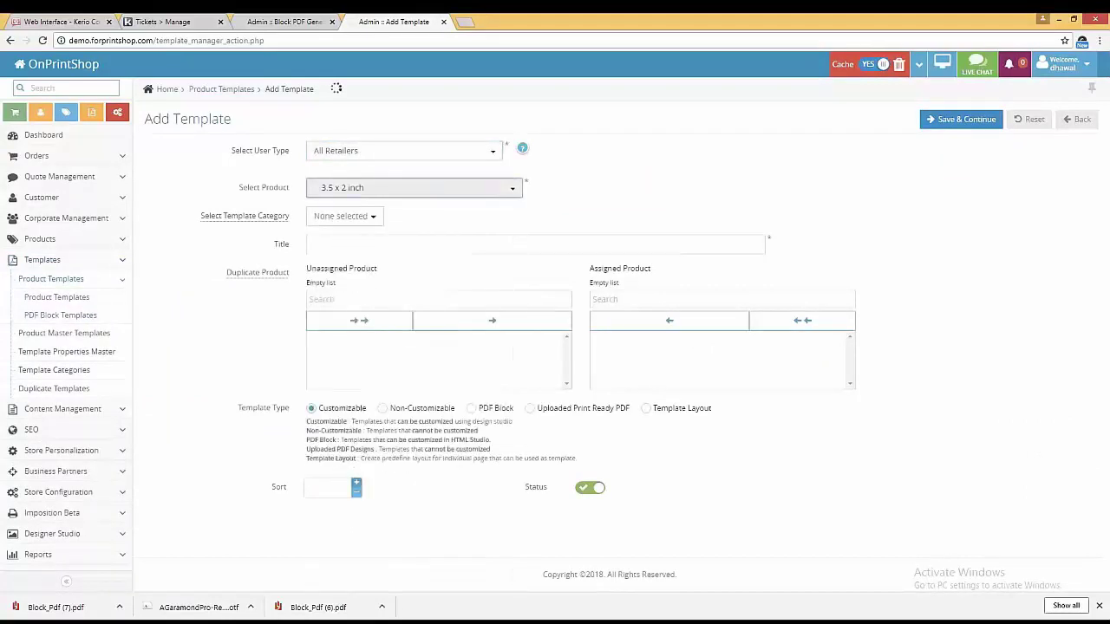
pyautogui.click(336, 194)
pyautogui.click(236, 299)
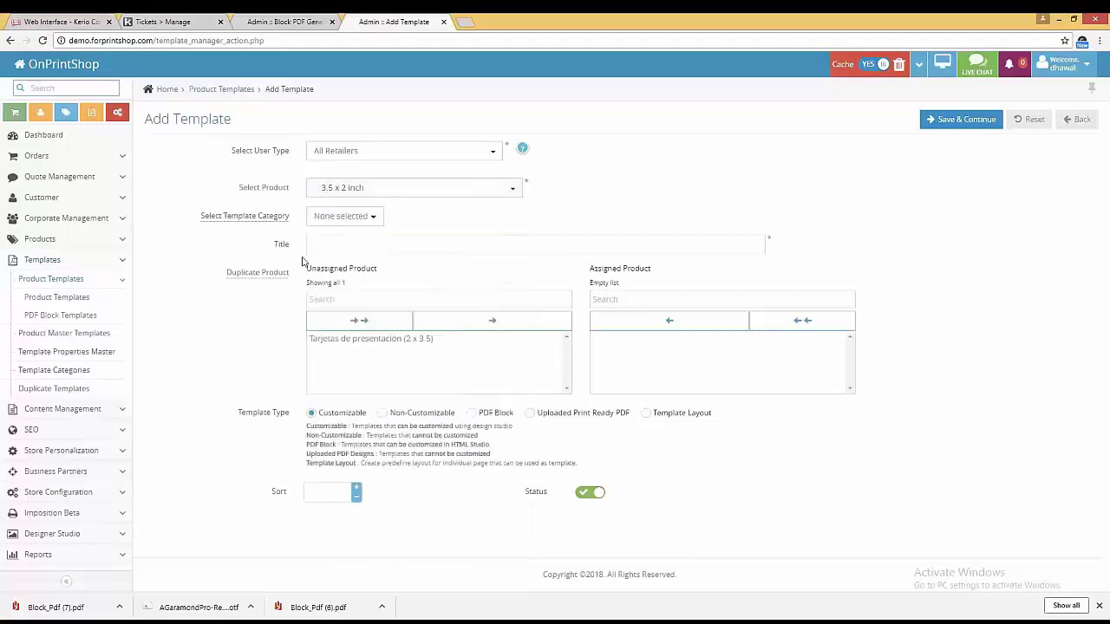
pyautogui.click(344, 216)
pyautogui.click(321, 389)
# - Title the template 'Dummy Template', make it a PDF Block template, and save
pyautogui.click(365, 244)
pyautogui.write('Dummy Template')
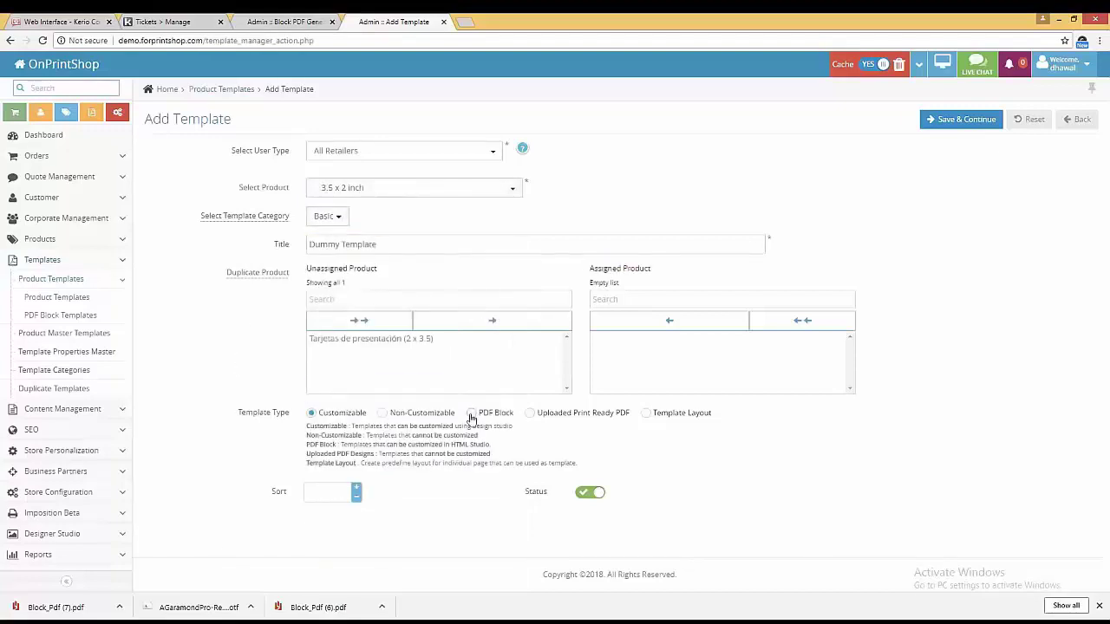
pyautogui.click(470, 413)
pyautogui.scroll(-2, 470, 417)
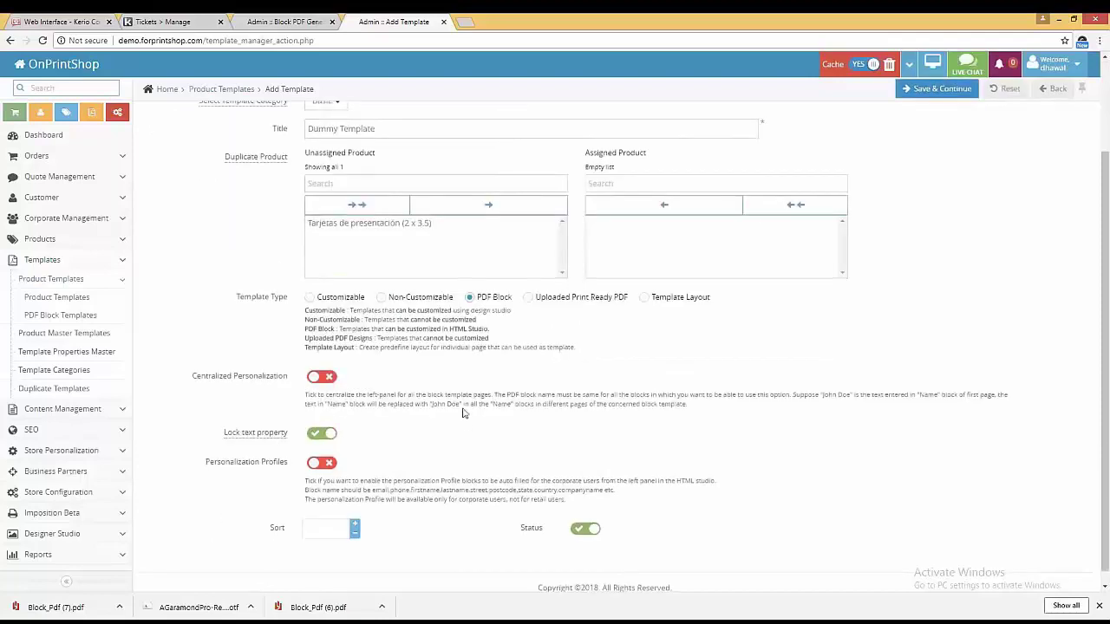
pyautogui.click(933, 89)
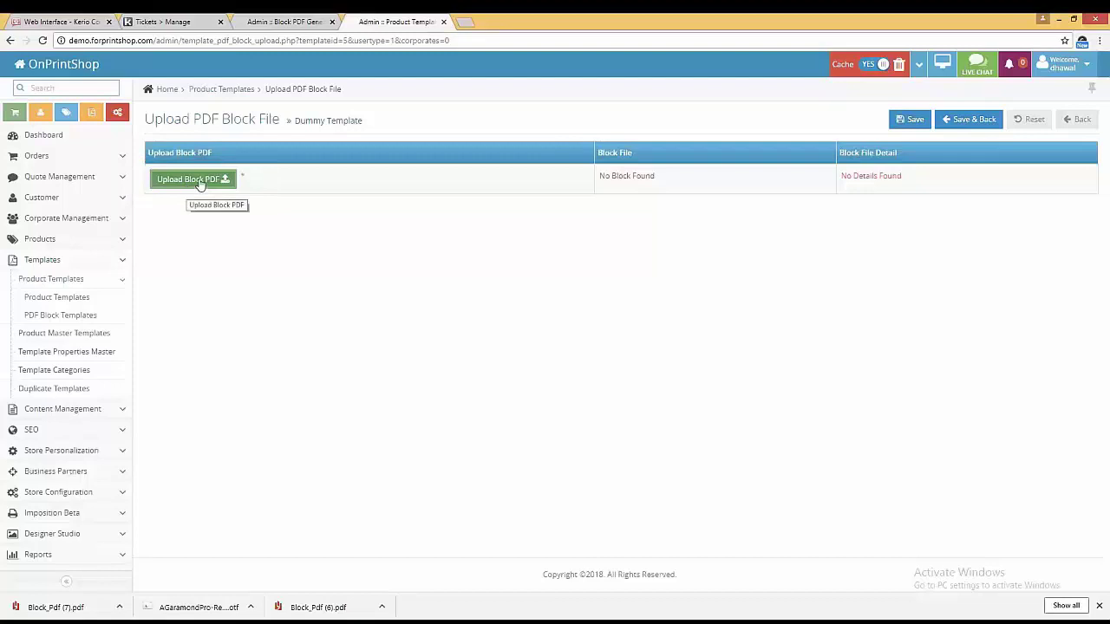
# - Upload the Block_Pdf (7) PDF Block file from the Video folder and save the template
pyautogui.click(199, 184)
pyautogui.hotkey('ctrl', 'v')
pyautogui.press('Return')
pyautogui.click(438, 317)
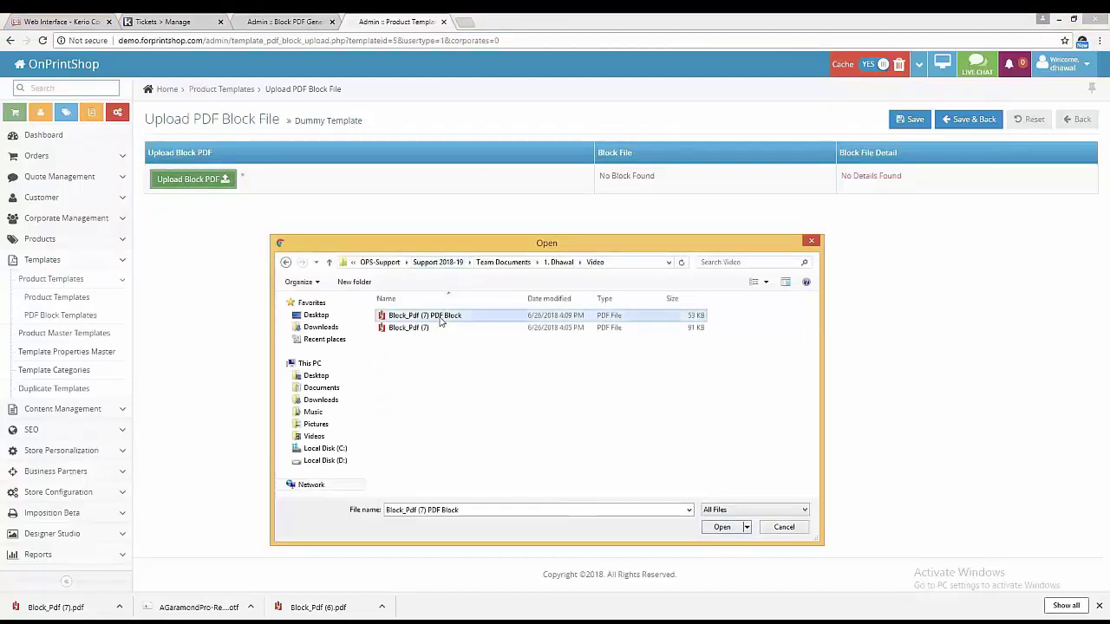
pyautogui.doubleClick(440, 320)
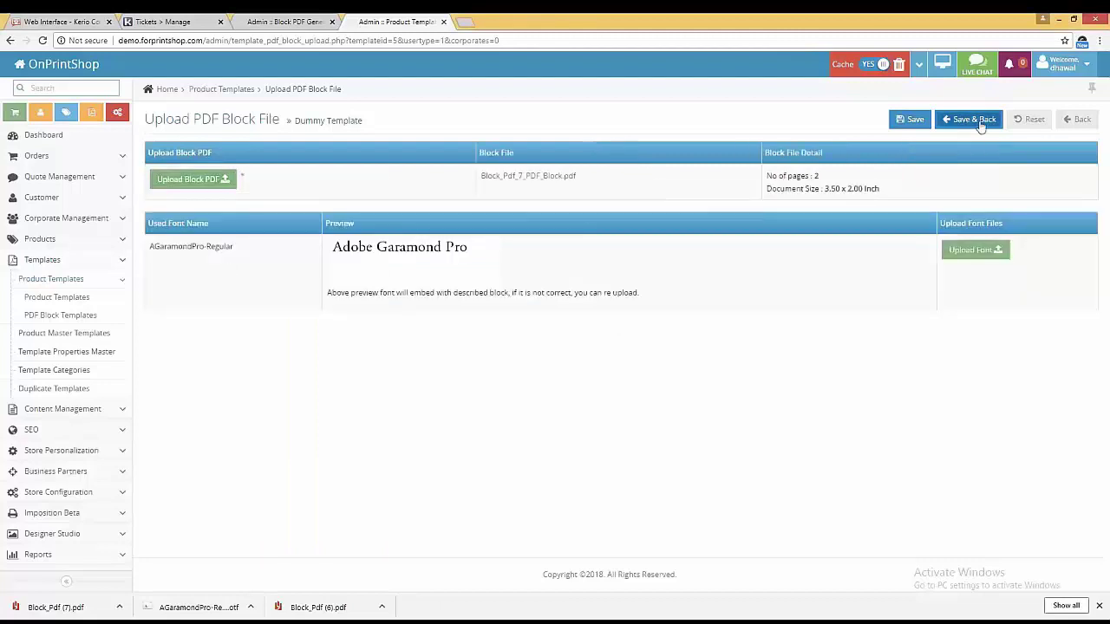
pyautogui.click(978, 121)
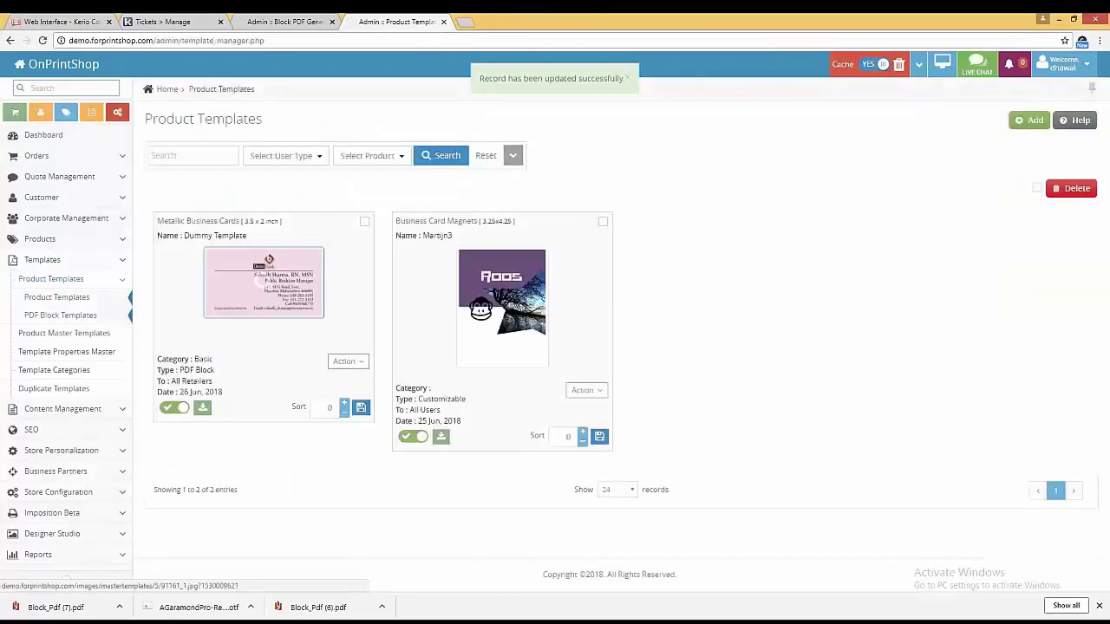
# - Preview Dummy Template zoomed in within the design studio, then return to the templates list
pyautogui.click(348, 361)
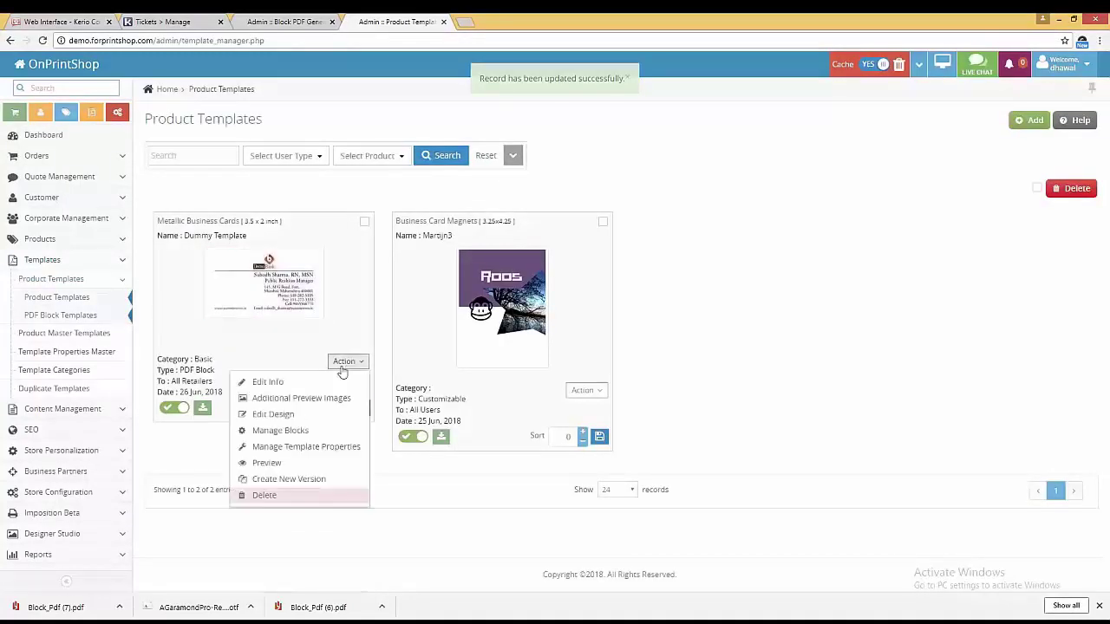
pyautogui.click(286, 462)
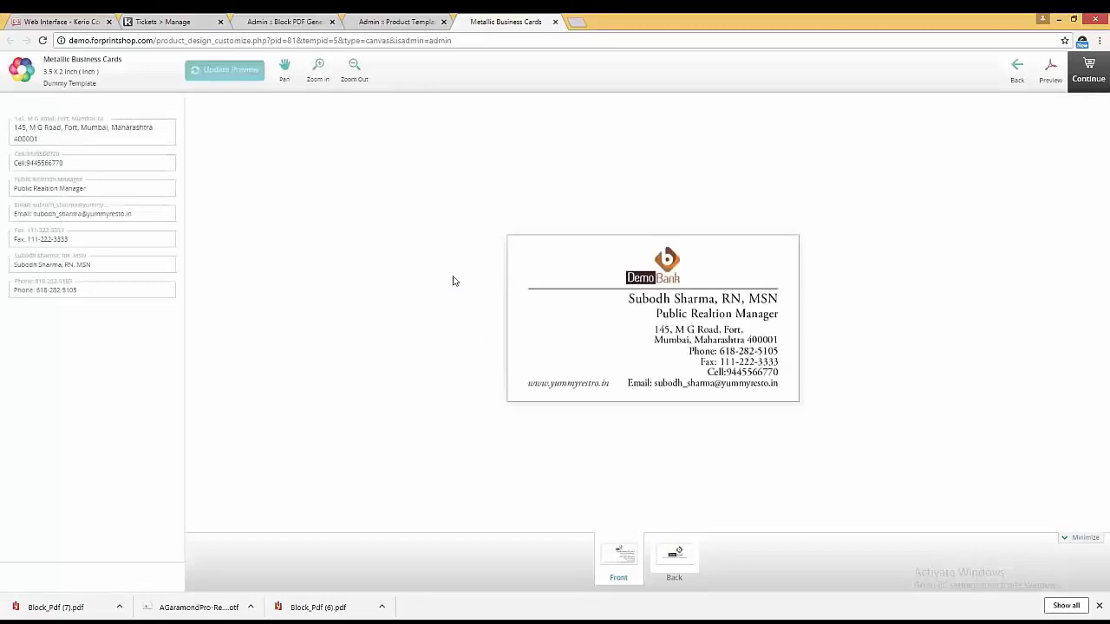
pyautogui.click(318, 69)
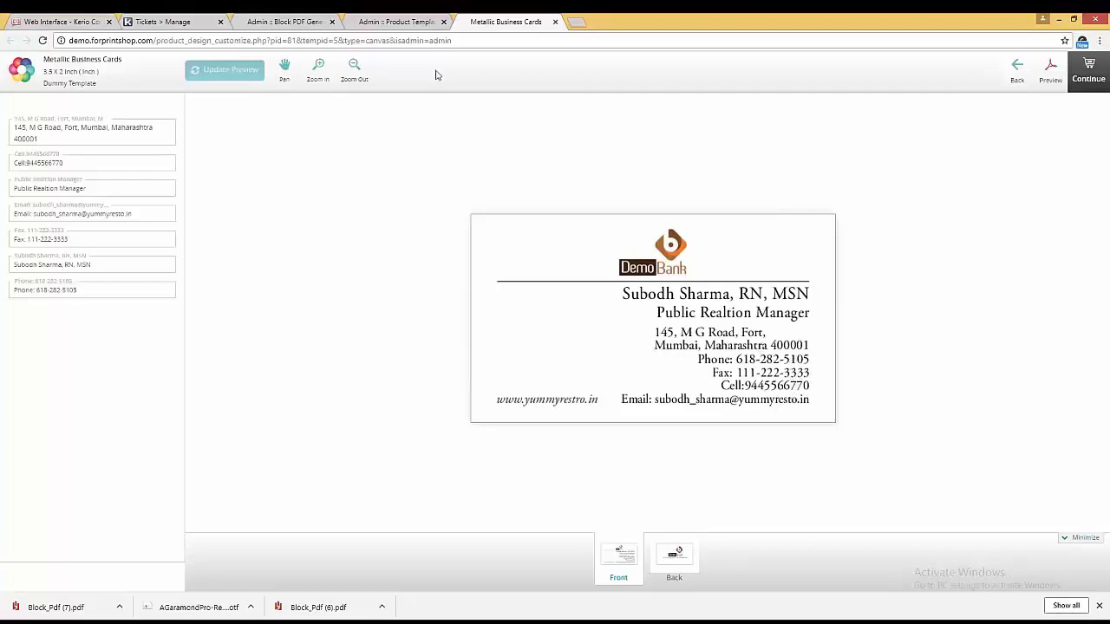
pyautogui.click(397, 27)
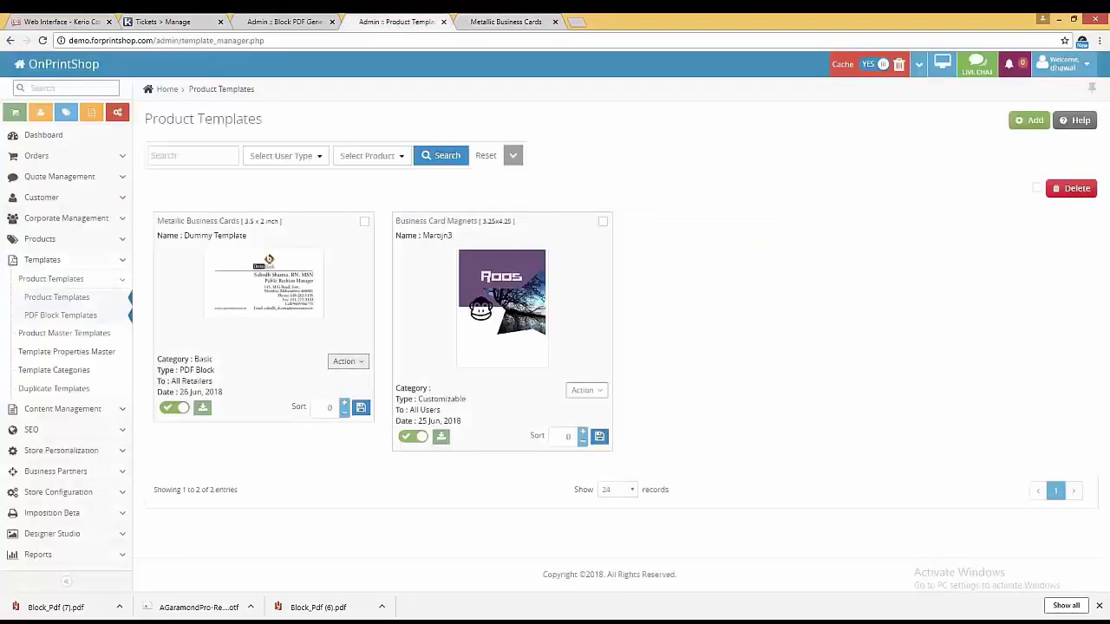
# - Right-align the Addresse block's text in Manage Blocks, save it, and update the preview image
pyautogui.click(348, 361)
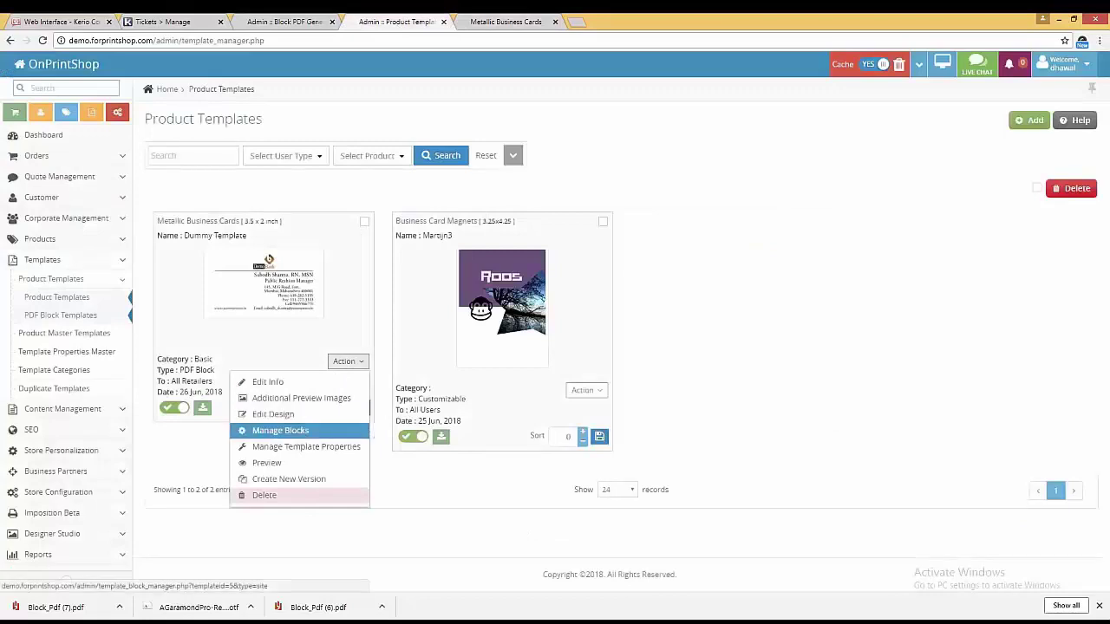
pyautogui.click(336, 429)
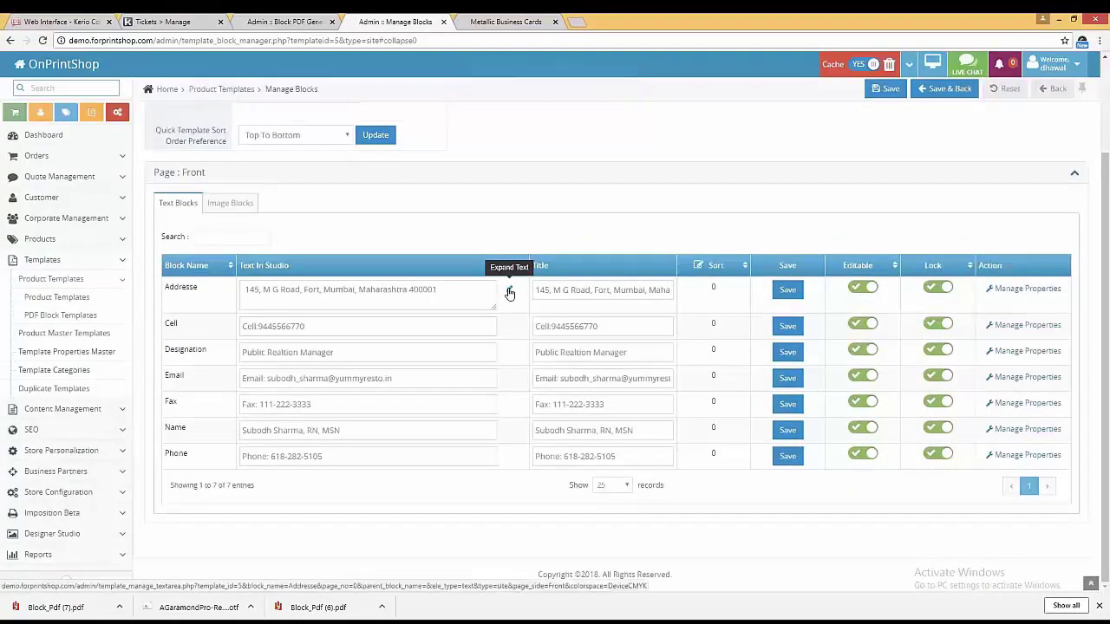
pyautogui.click(510, 294)
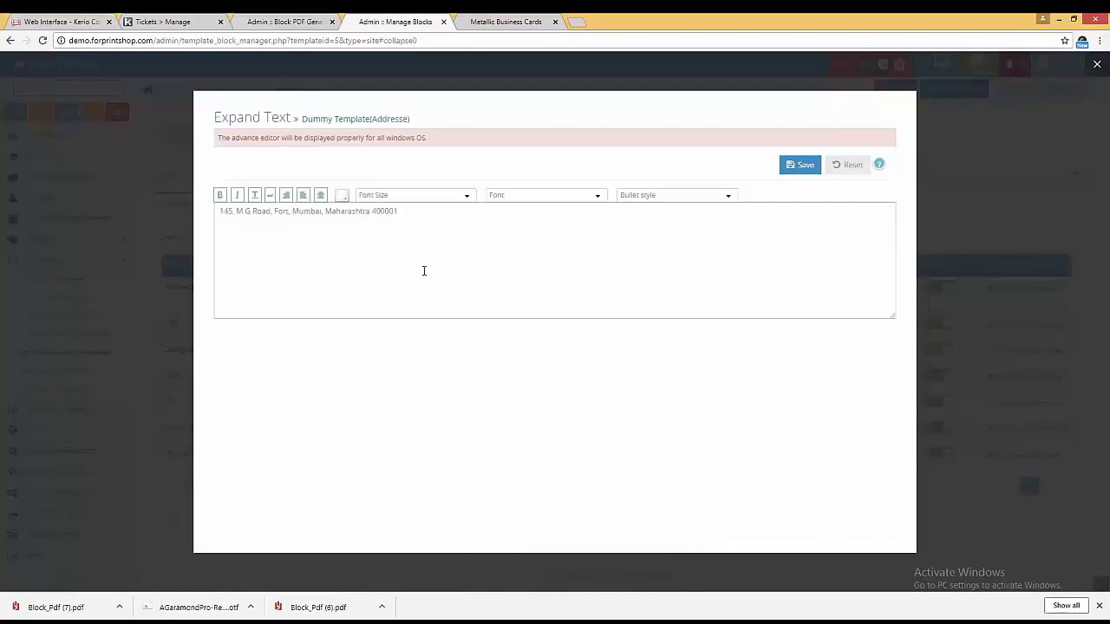
pyautogui.tripleClick(414, 215)
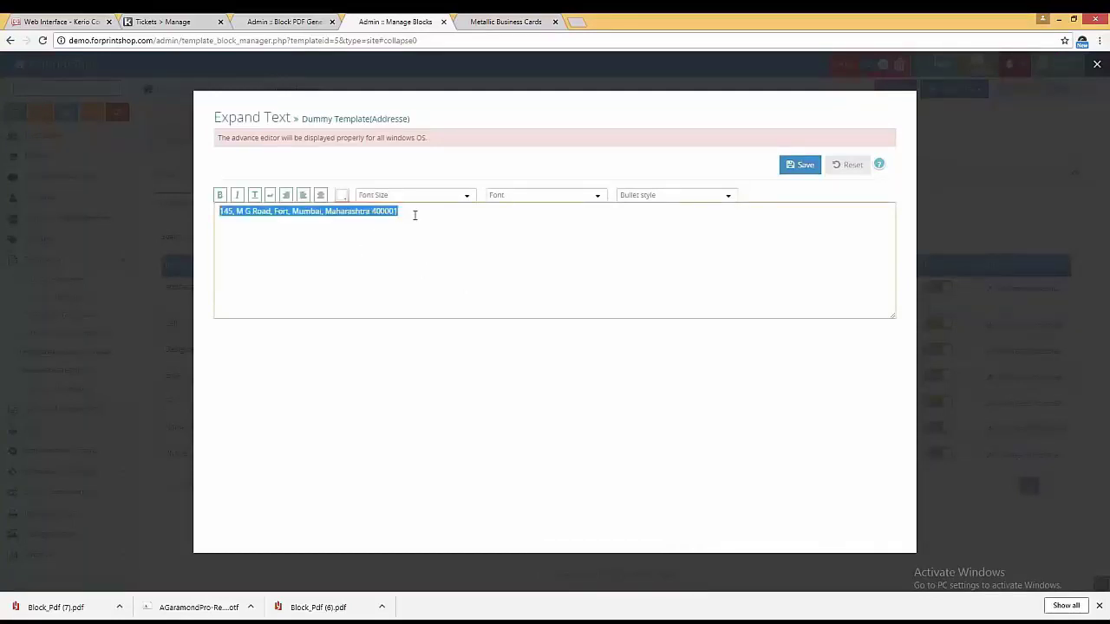
pyautogui.click(285, 196)
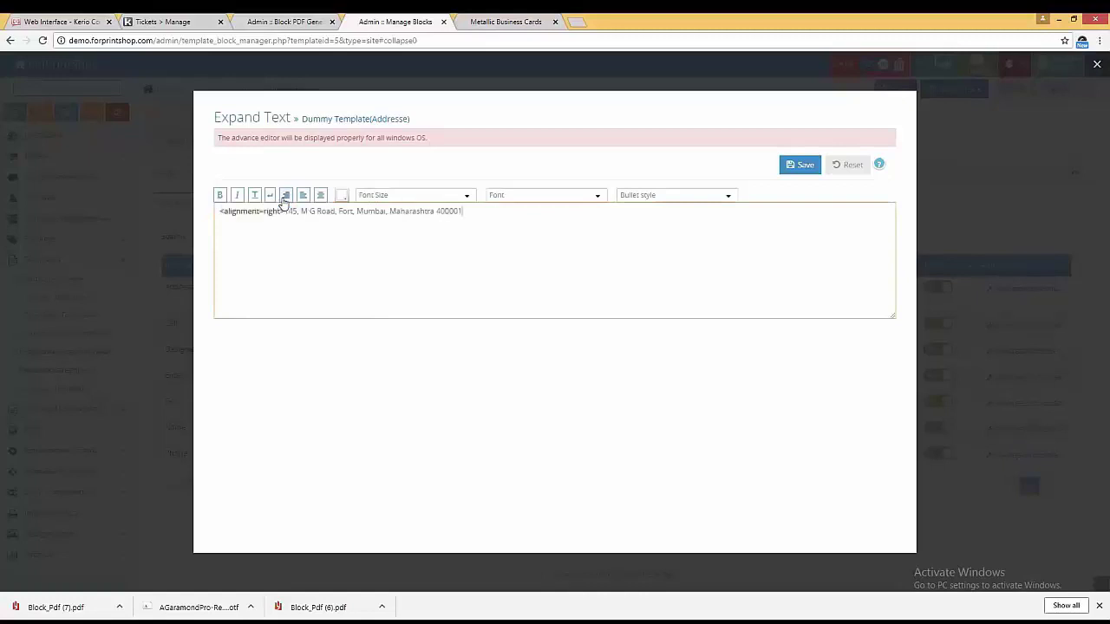
pyautogui.click(799, 166)
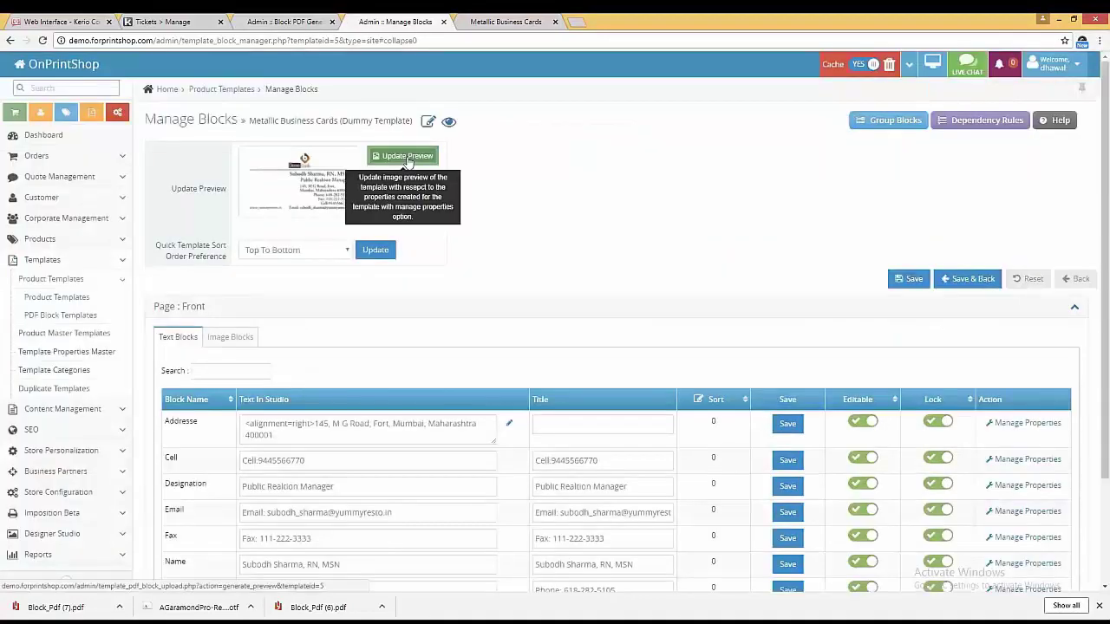
pyautogui.click(408, 160)
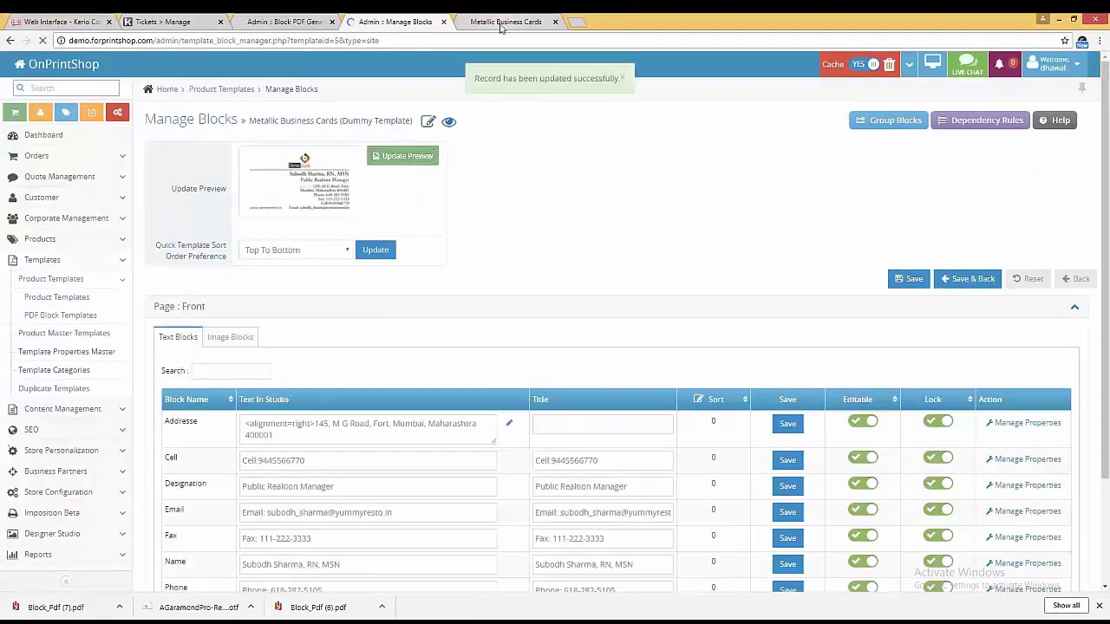
# - Reload the Metallic Business Cards studio, zoom in twice, then go back to Manage Blocks
pyautogui.click(449, 40)
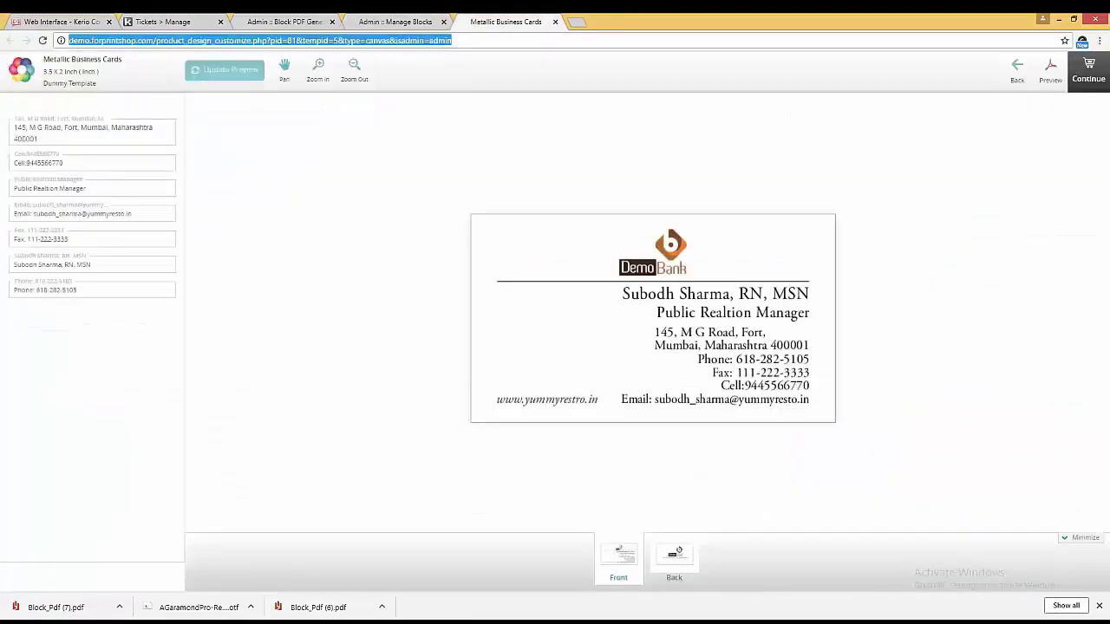
pyautogui.press('Return')
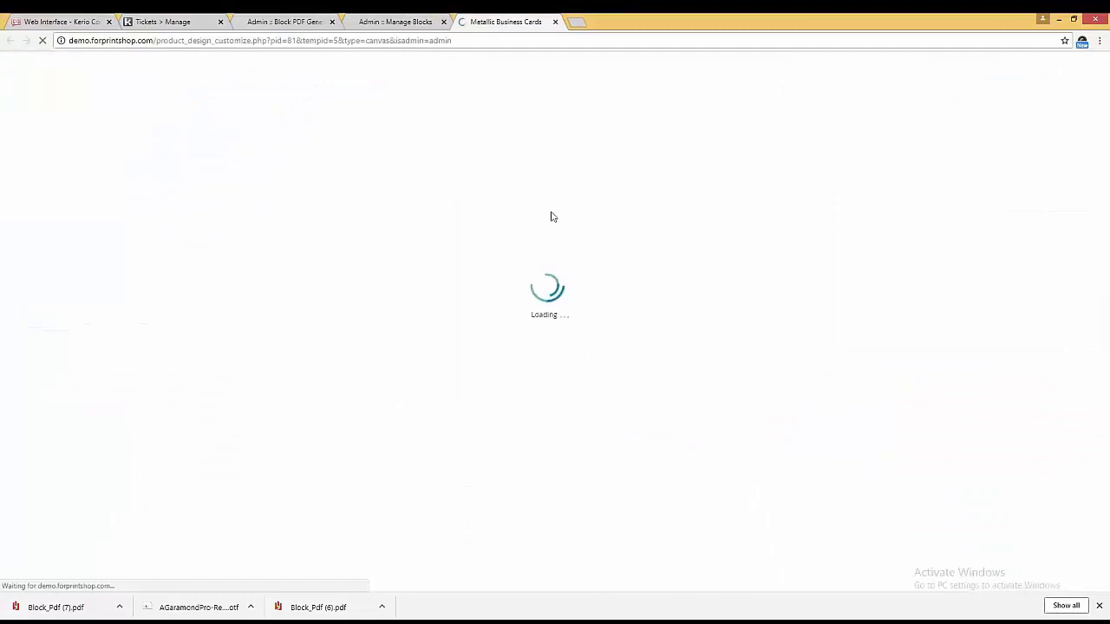
pyautogui.click(321, 76)
pyautogui.click(321, 76)
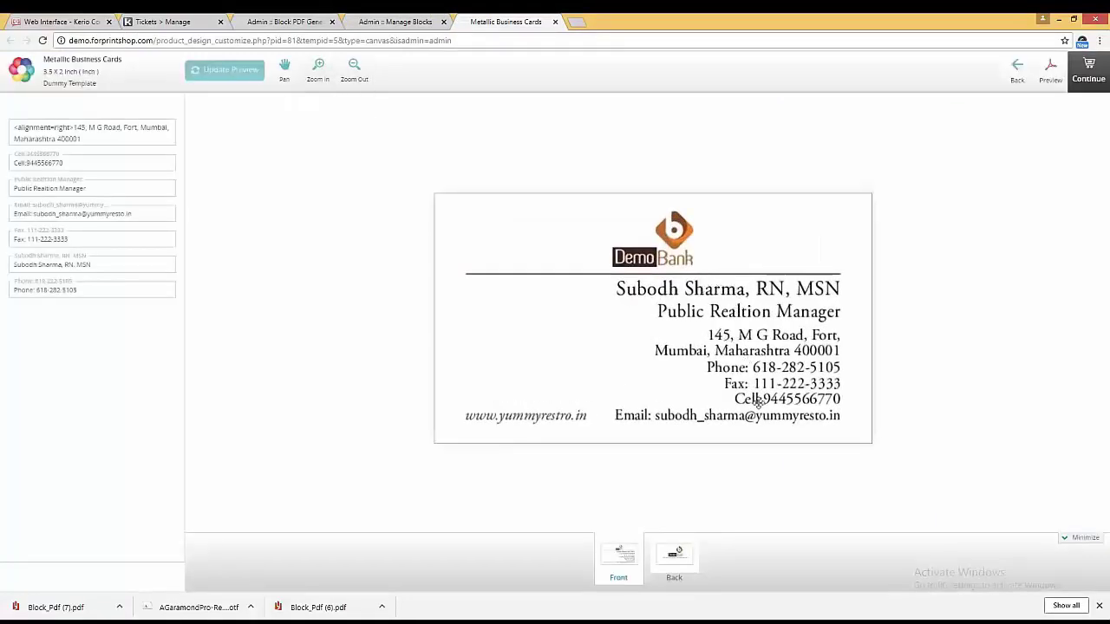
pyautogui.scroll(-2, 760, 411)
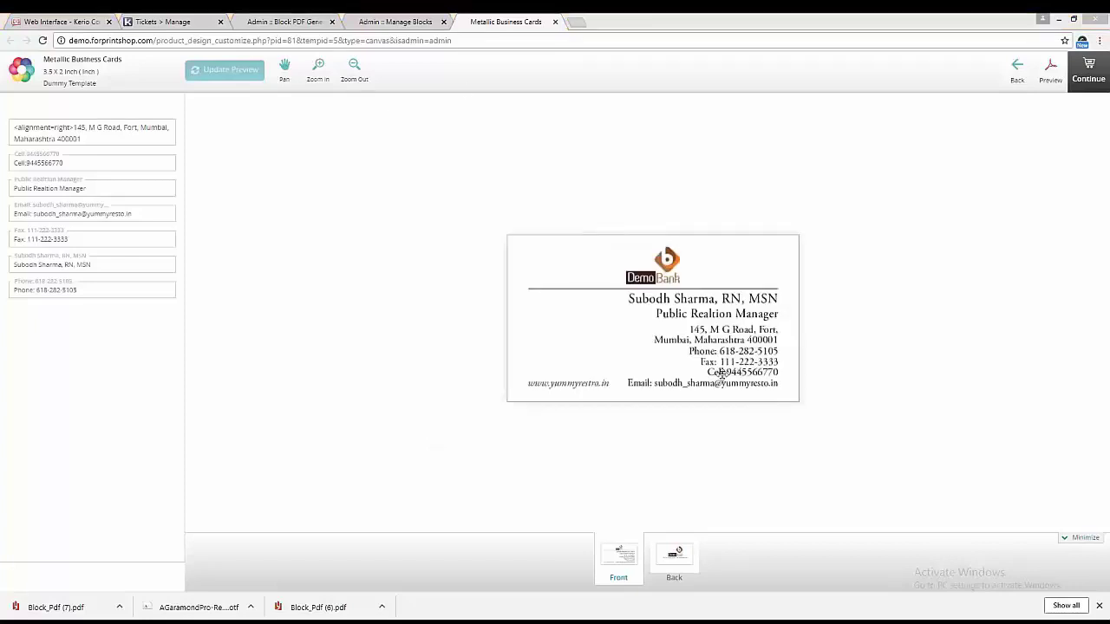
pyautogui.click(390, 25)
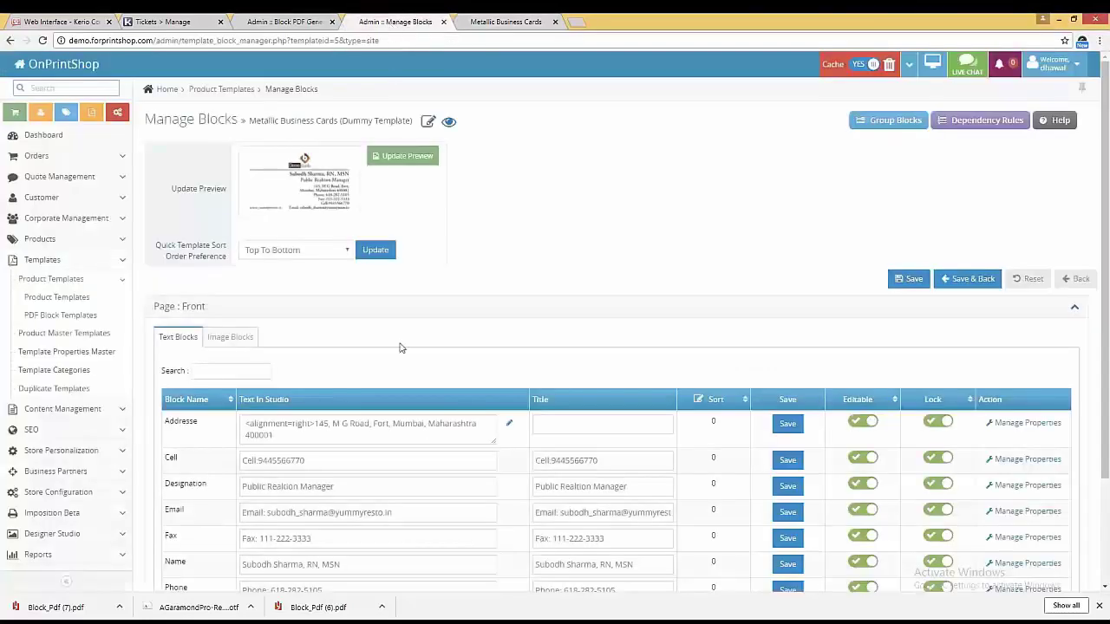
pyautogui.scroll(-3, 449, 378)
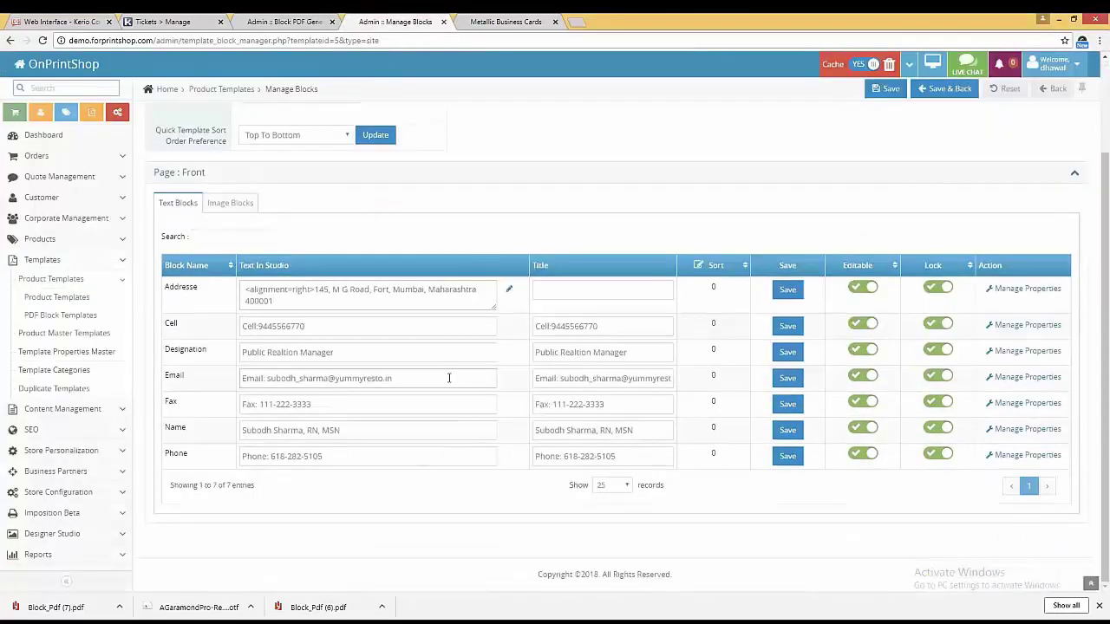